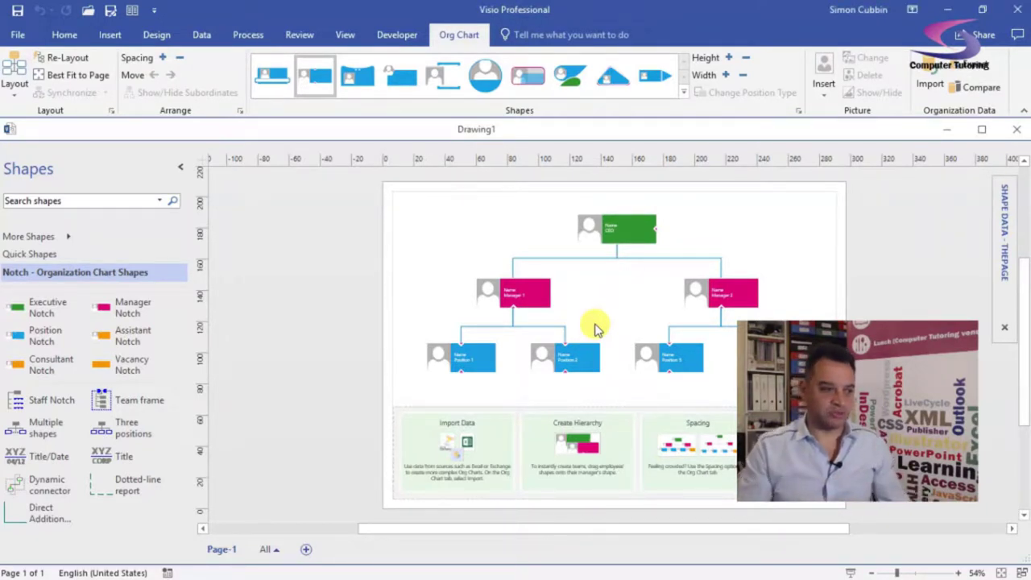
- Maximize the Drawing1 window so the Notch sample org chart fills the workspace
left_click(981, 129)
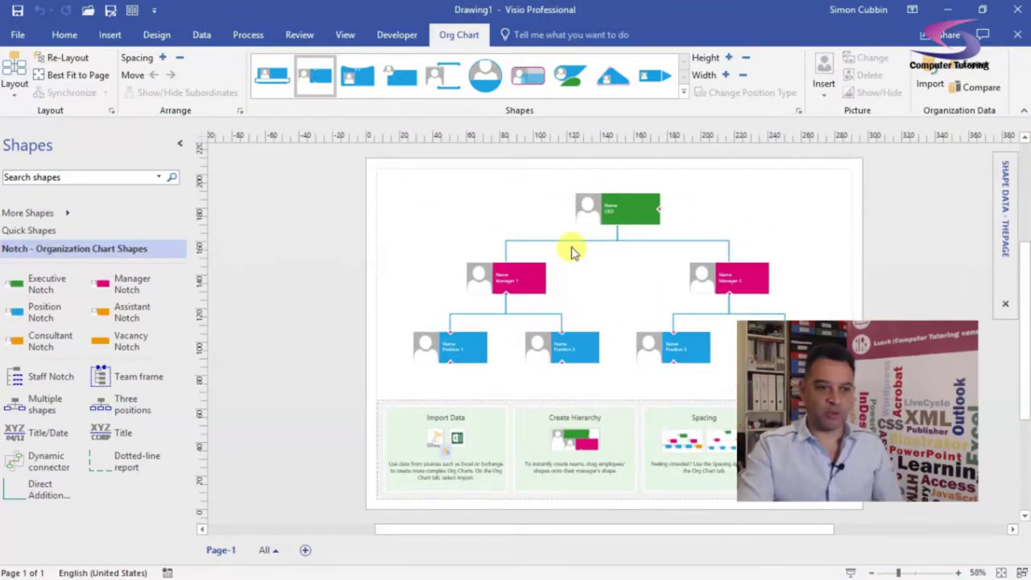
- Select and delete the entire sample org chart
left_click_drag(352, 156, 881, 529)
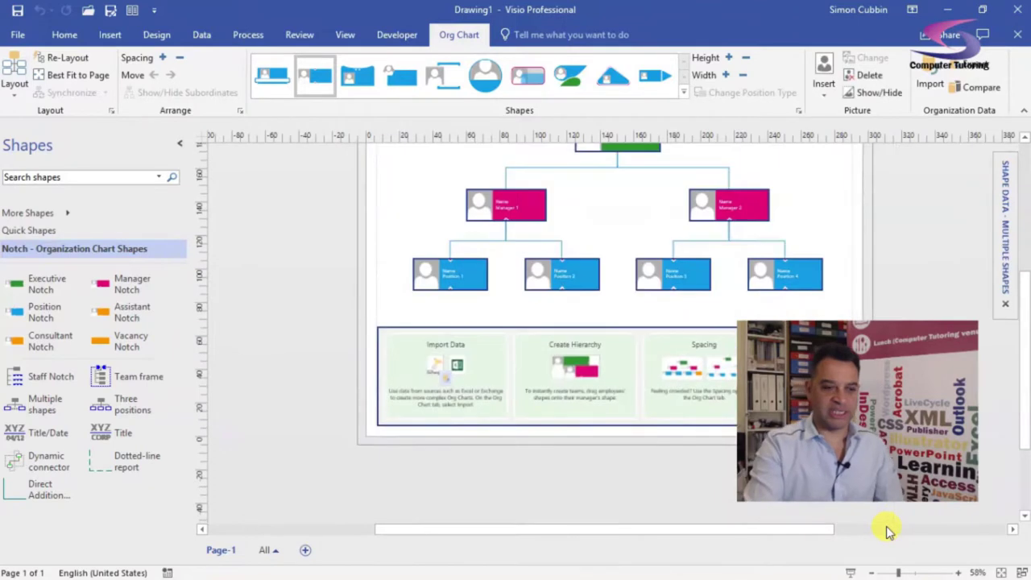
key("Delete")
left_click_drag(1023, 357, 1027, 315)
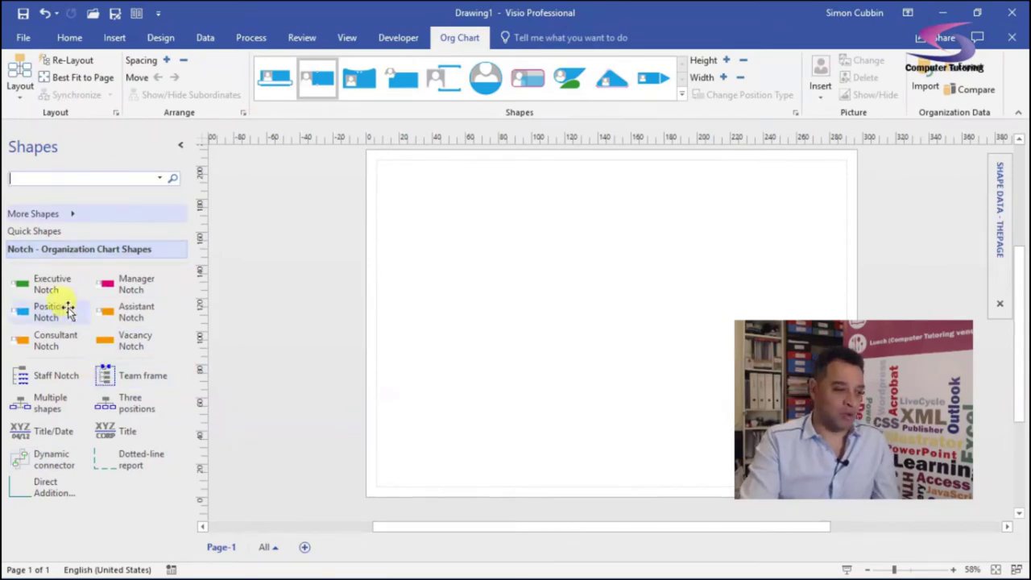
- Place green Executive, pink Manager and blue Position Notch shapes on the empty page
left_click_drag(20, 284, 485, 202)
left_click_drag(129, 280, 488, 279)
left_click_drag(23, 316, 626, 199)
left_click(620, 451)
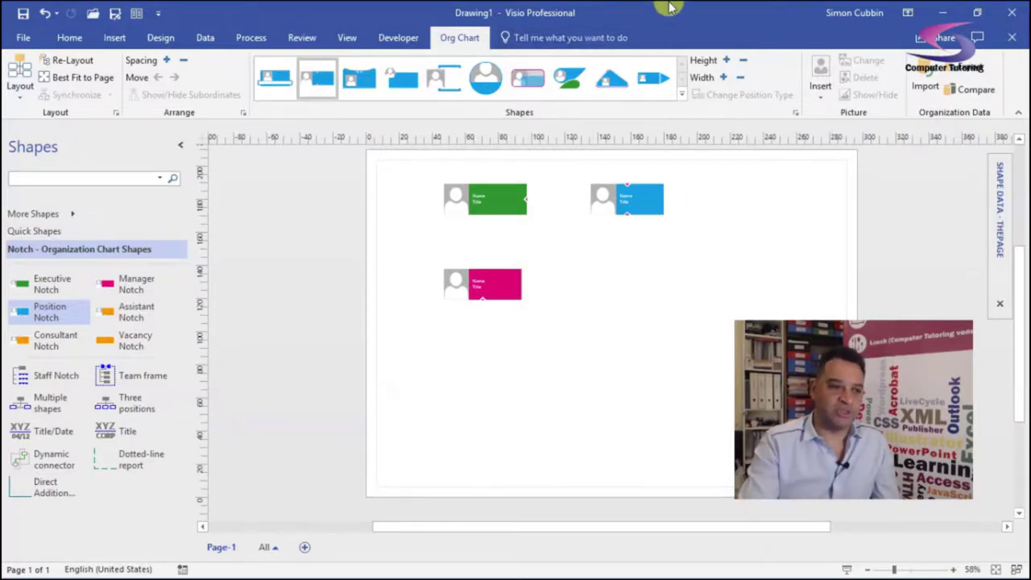
- Apply the Shapetacular org chart style and delete the picture placeholders from all three shapes
left_click(681, 95)
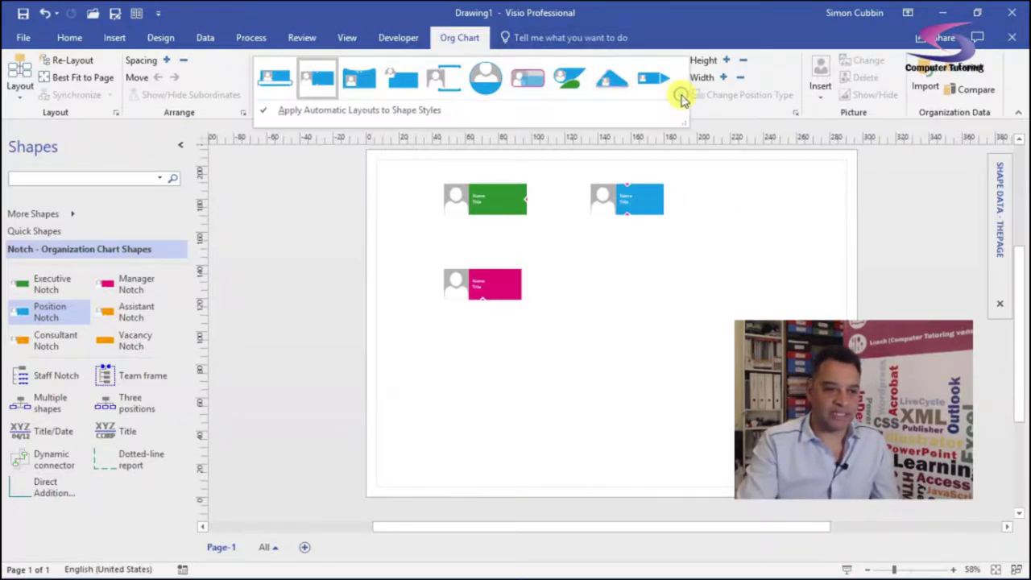
left_click(401, 81)
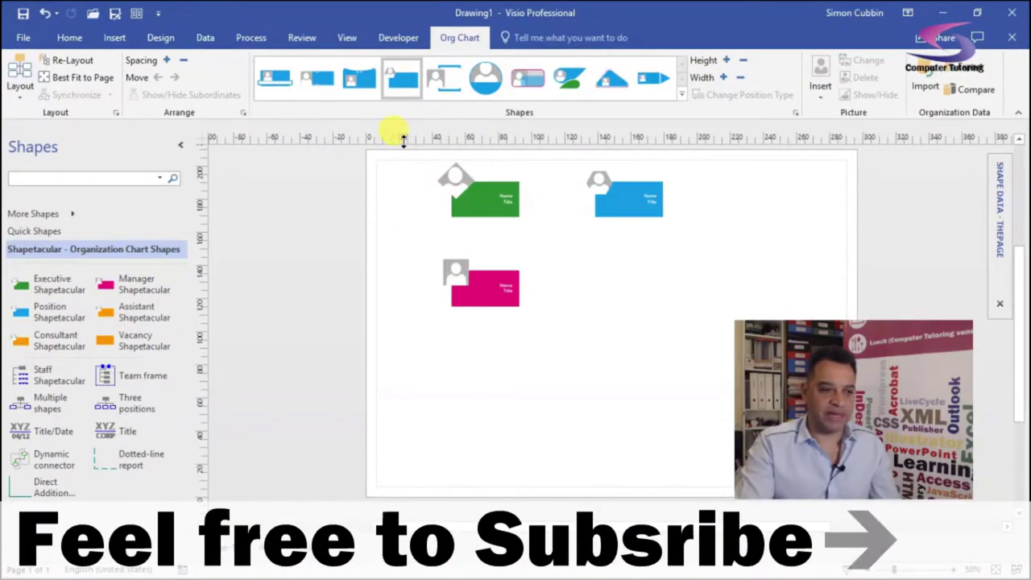
left_click_drag(377, 155, 684, 329)
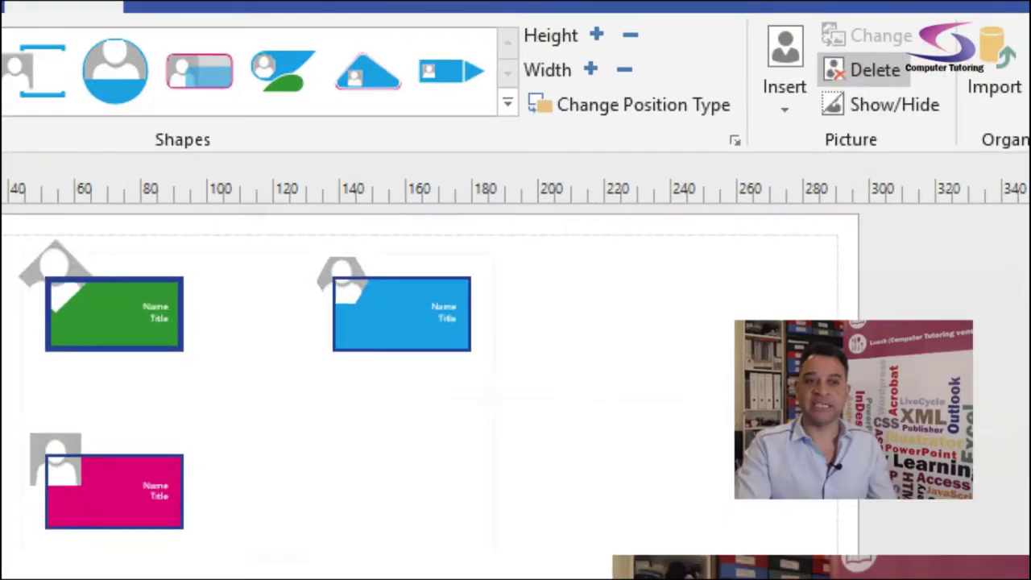
left_click(860, 80)
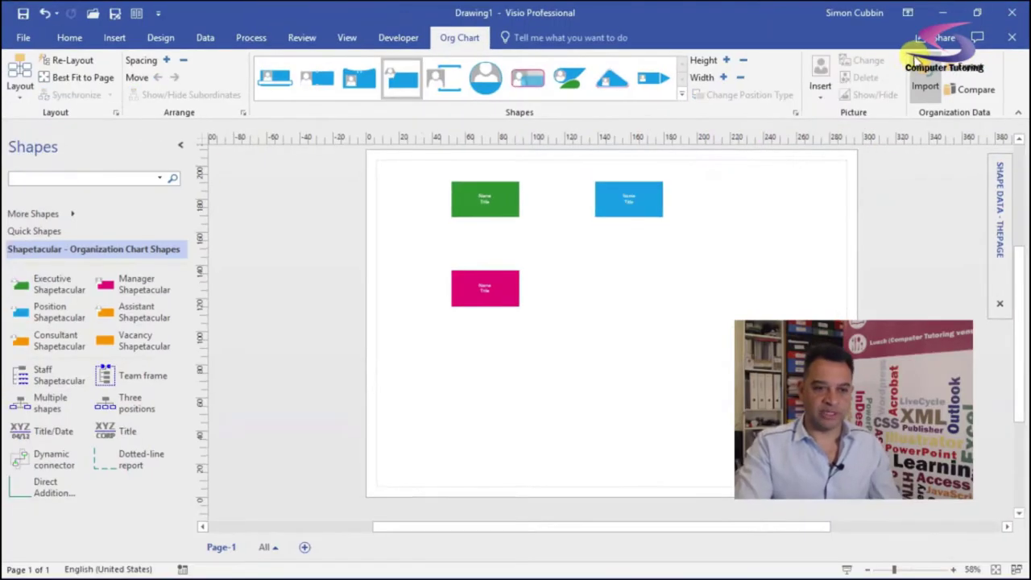
left_click_drag(429, 168, 678, 374)
left_click(612, 232)
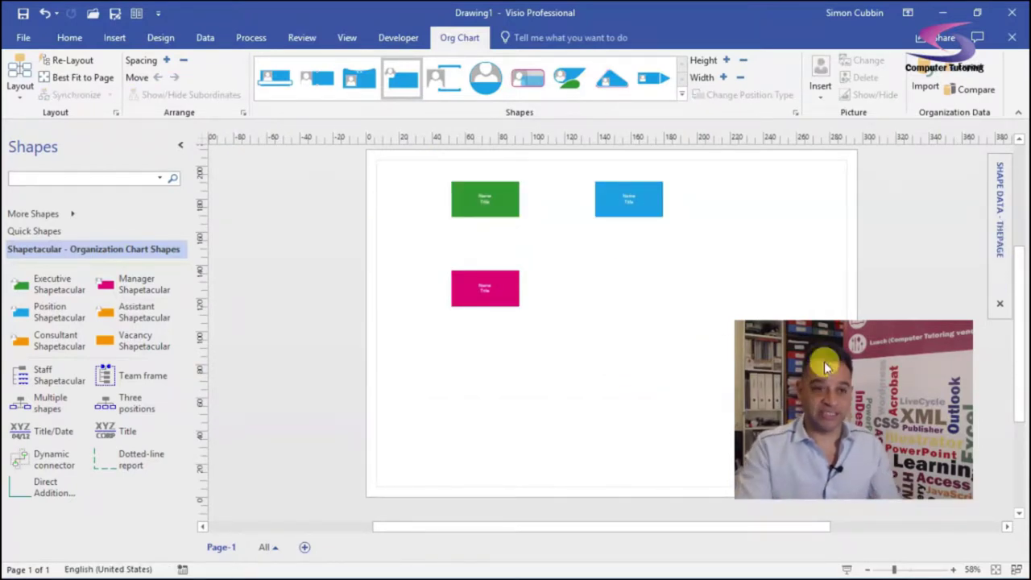
- Enlarge the green executive and pink manager shapes by their corner handles
left_click(508, 208)
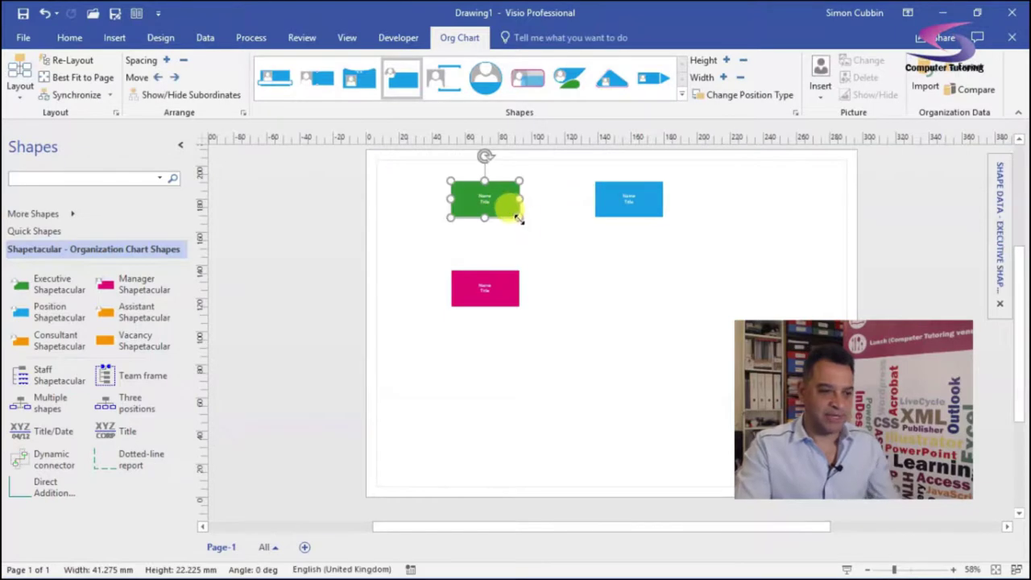
mouse_move(518, 216)
left_mouse_down()
mouse_move(544, 230)
mouse_move(532, 229)
left_mouse_up()
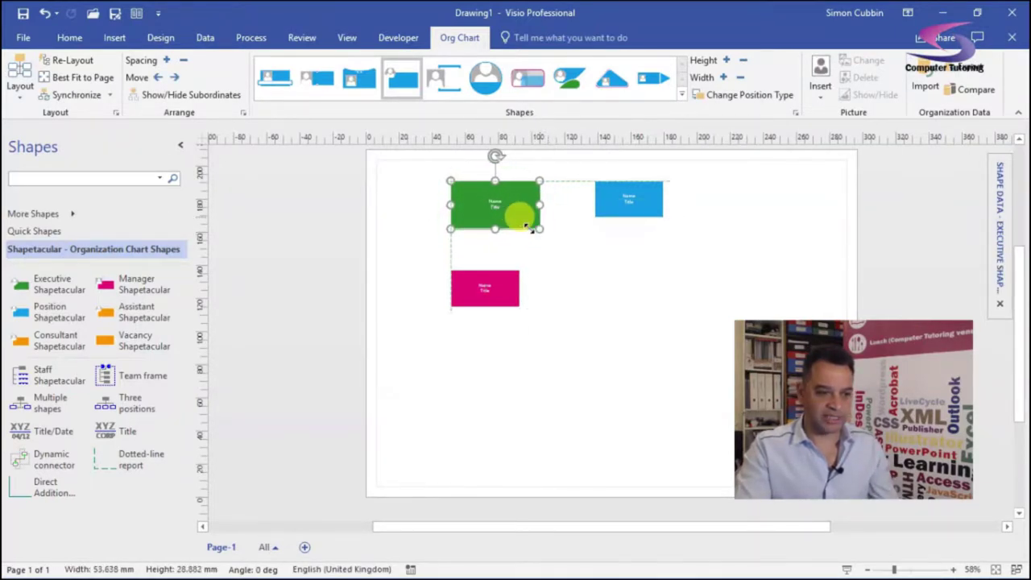
left_click(487, 278)
mouse_move(519, 304)
left_mouse_down()
mouse_move(538, 316)
mouse_move(525, 311)
left_mouse_up()
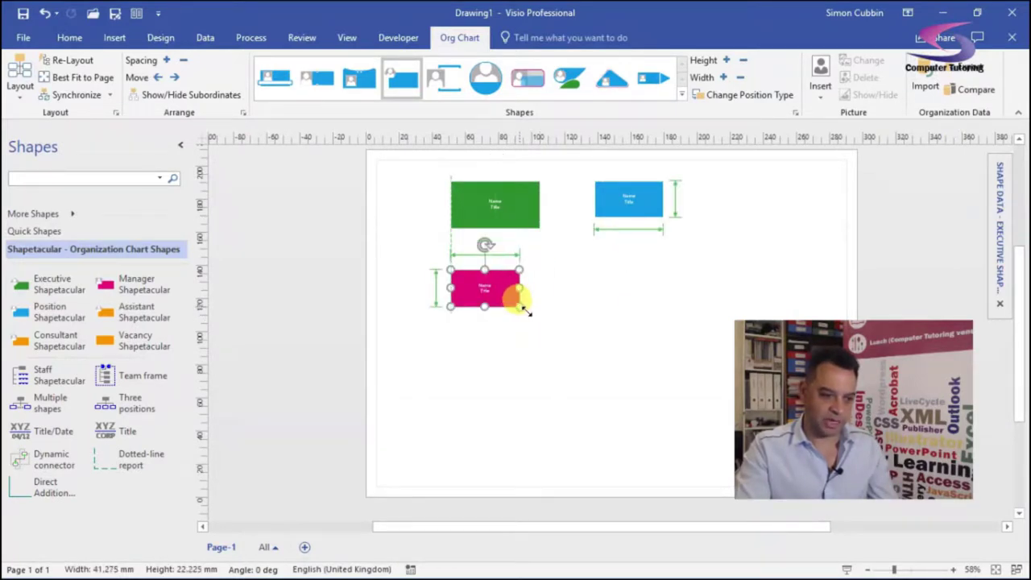
scroll(512, 278, "up", 5)
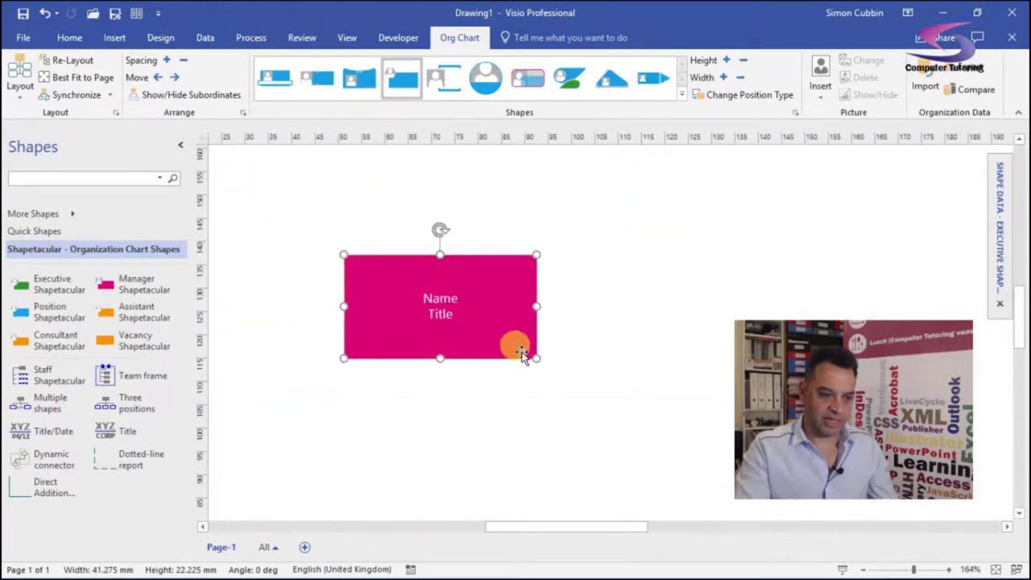
left_click_drag(536, 358, 553, 367)
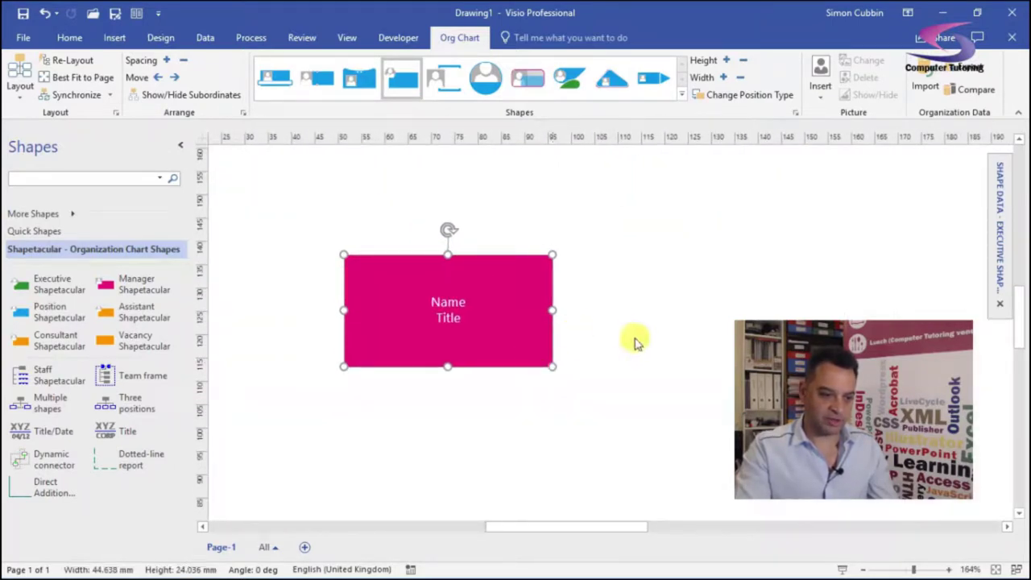
- Move the pink manager under the executive, widen it to 48 mm, and copy the blue position below
left_click(483, 317)
scroll(668, 338, "up", 3)
left_click_drag(476, 430, 510, 345)
left_click_drag(564, 403, 578, 411)
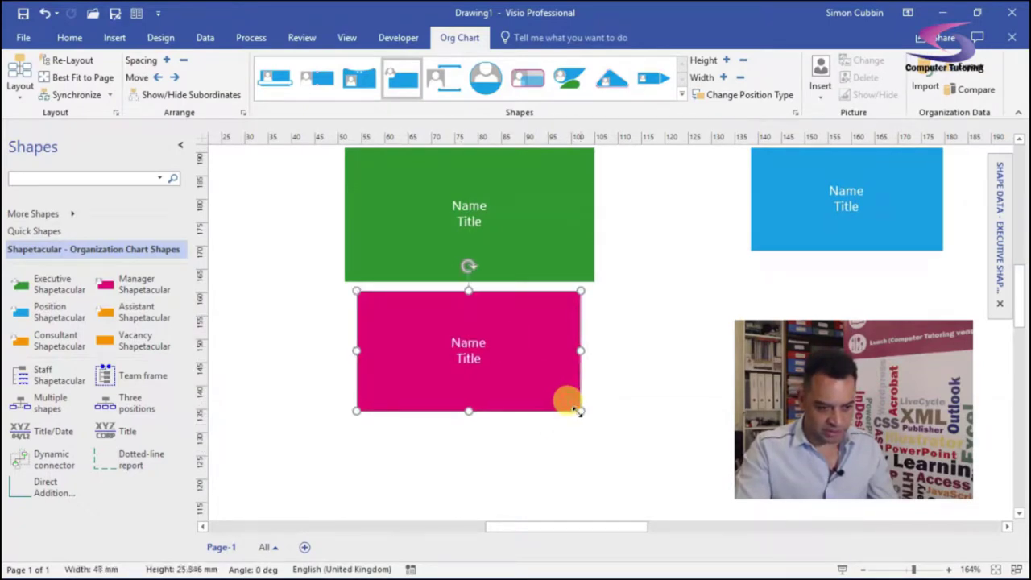
left_click_drag(796, 200, 436, 472)
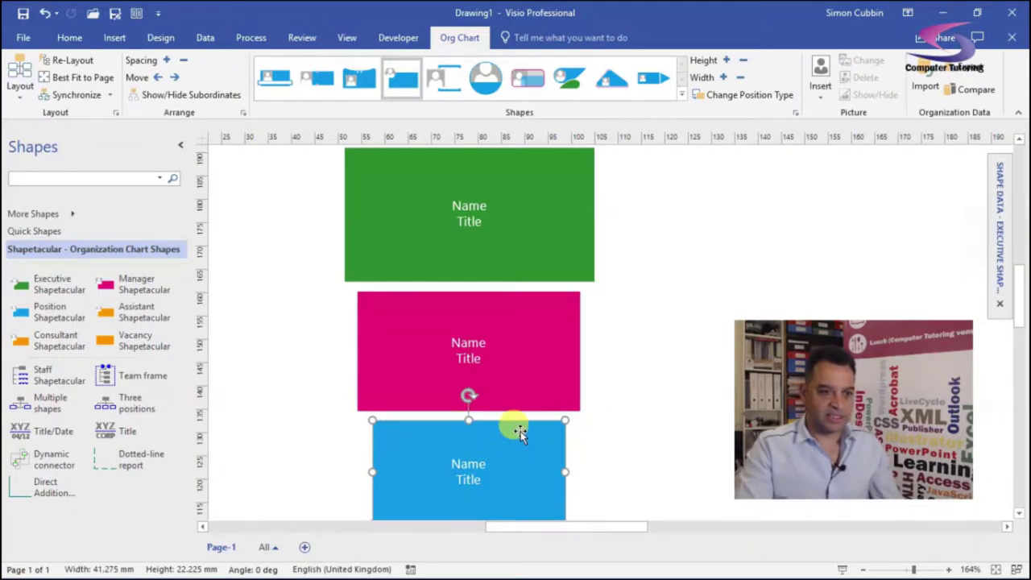
- Line the blue position copy up under the pink manager
scroll(519, 433, "up", 1)
scroll(609, 342, "down", 1)
scroll(610, 342, "down", 1)
left_click(467, 410)
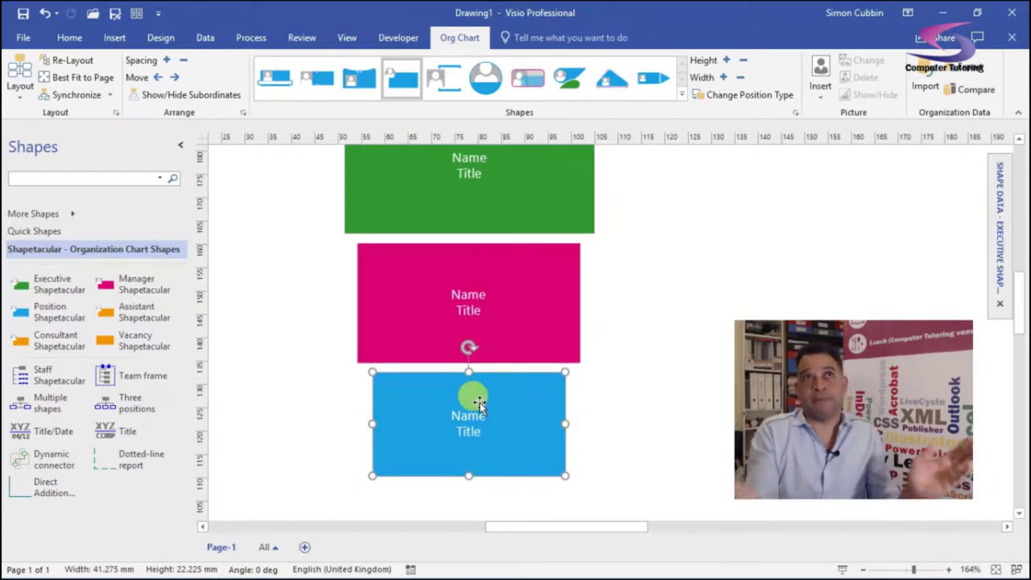
left_click_drag(452, 394, 530, 396)
- Undo a misplaced move and set the second blue box beside the first in the bottom row
scroll(529, 396, "up", 2)
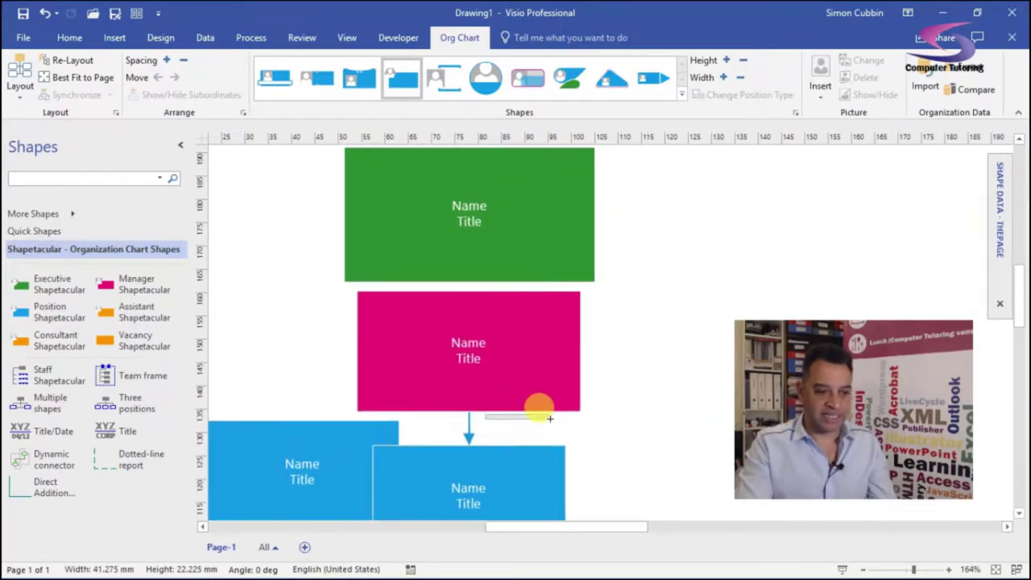
left_click(613, 424)
left_click_drag(527, 454, 602, 451)
key("ctrl+z")
key("ctrl+z")
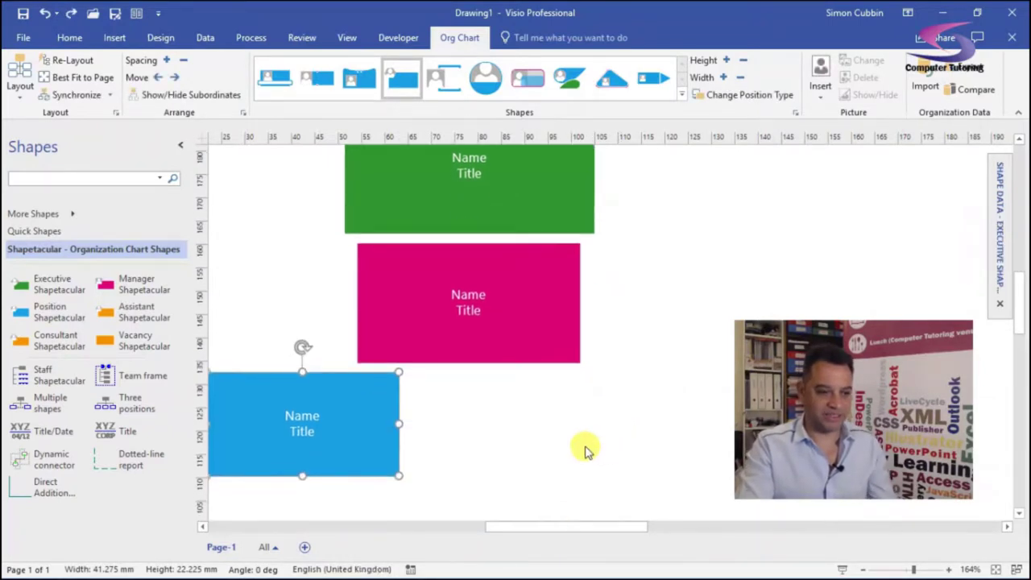
left_click(515, 435)
left_click_drag(320, 400, 578, 433)
left_click(639, 368)
left_click(603, 426)
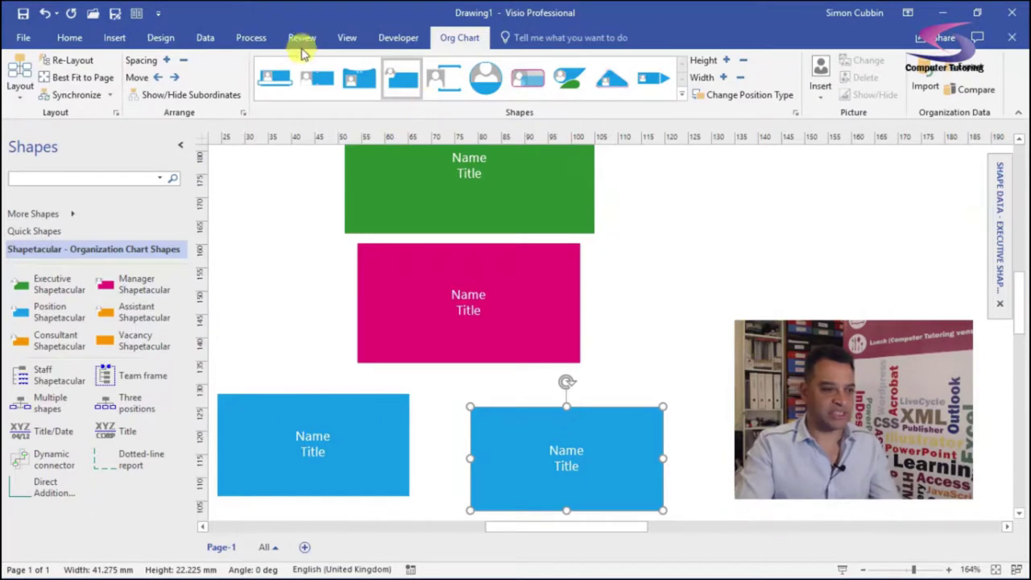
- Fill the second position shape purple from the Home Fill colours
left_click(161, 38)
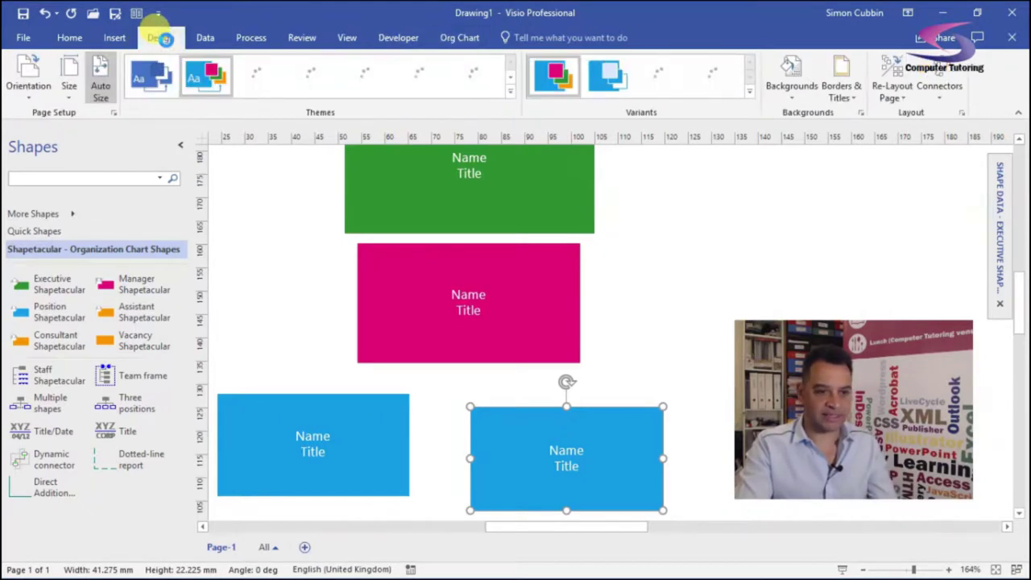
left_click(23, 37)
key("Escape")
left_click(71, 38)
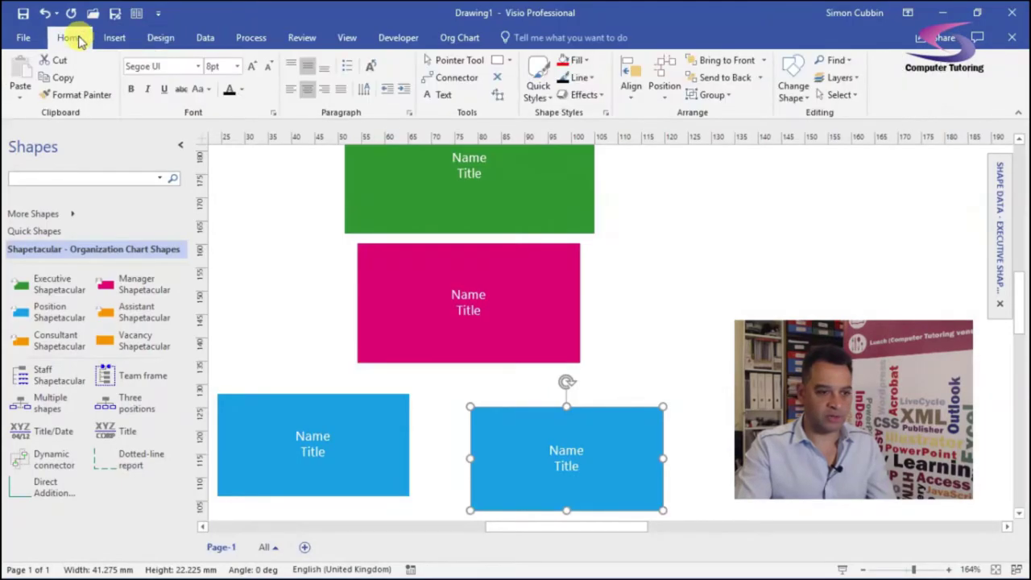
left_click(590, 64)
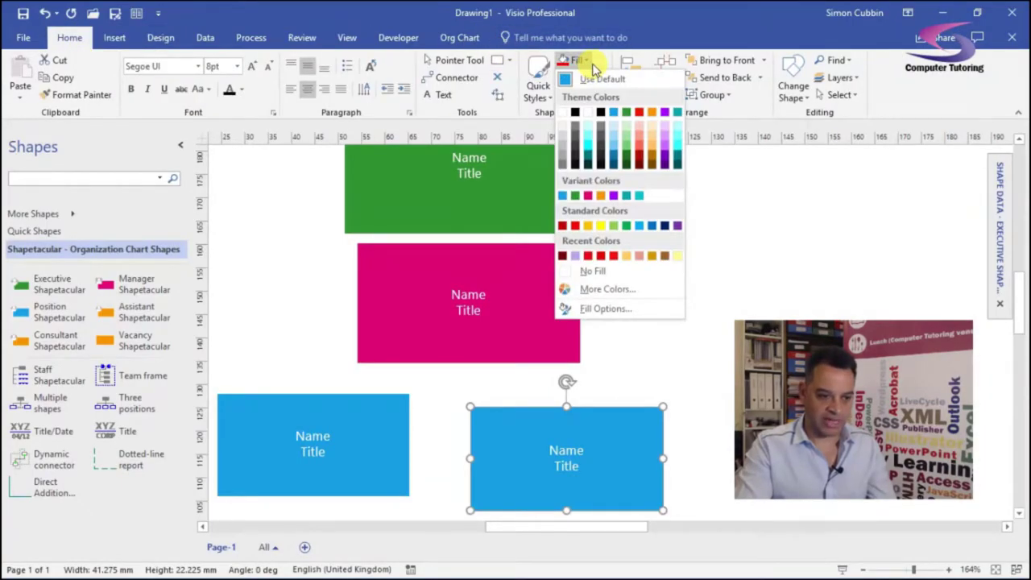
left_click(666, 149)
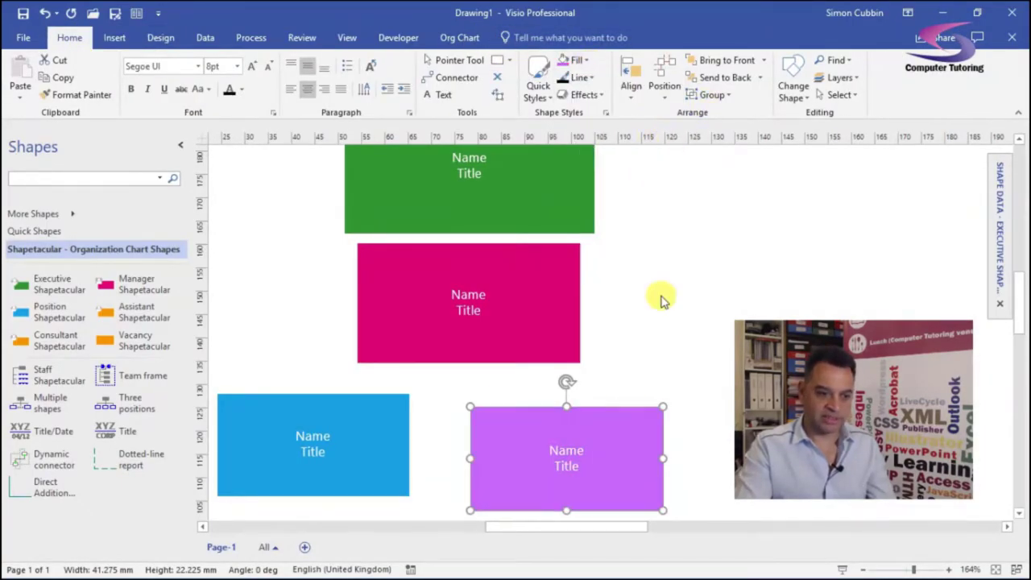
left_click(672, 349)
- Copy the purple shape, fill the copy orange-brown, and place it in the bottom row
left_click_drag(520, 424, 767, 208)
left_click(651, 369)
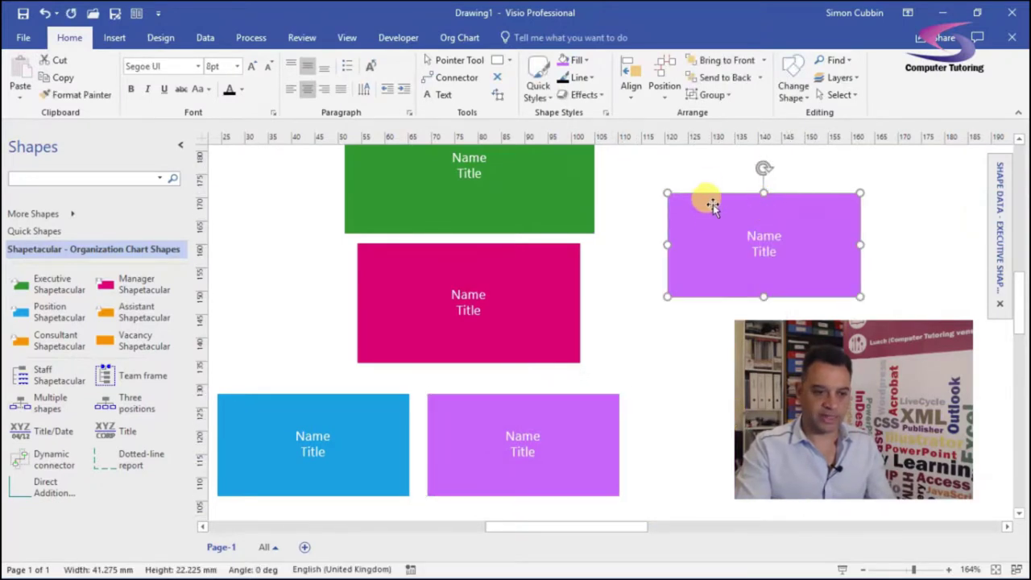
left_click(587, 61)
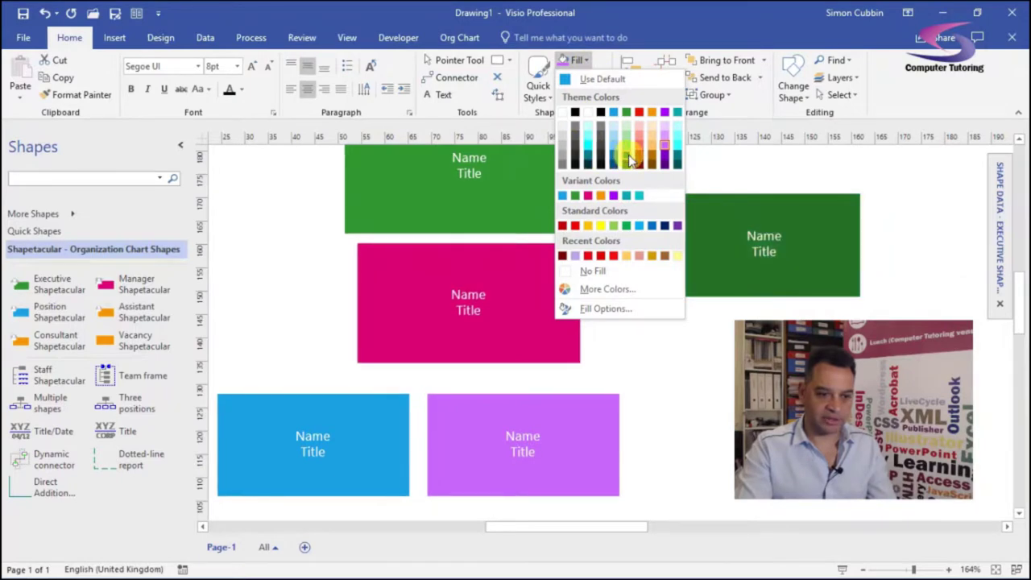
left_click(655, 158)
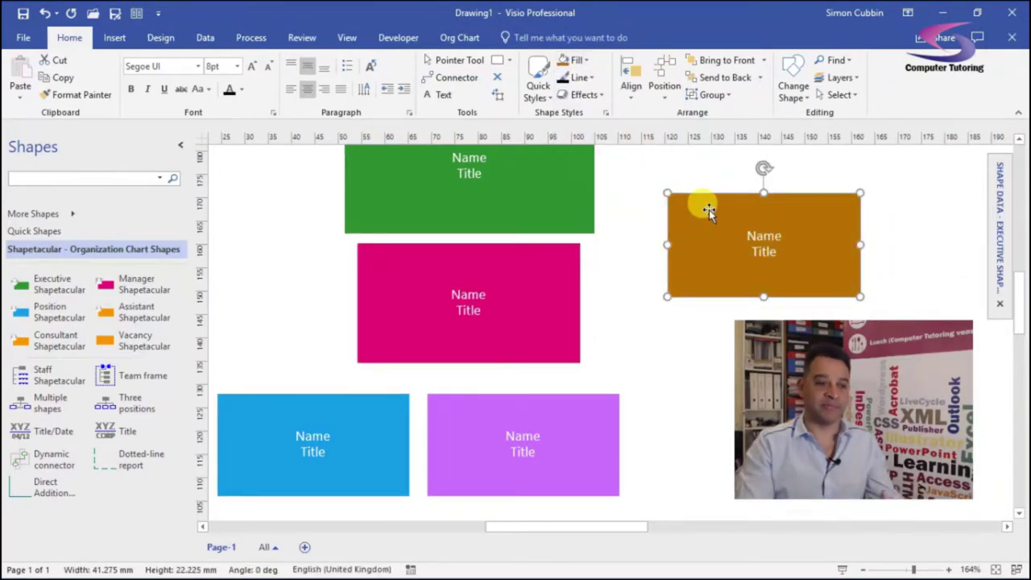
left_click_drag(708, 211, 678, 411)
left_click(686, 333)
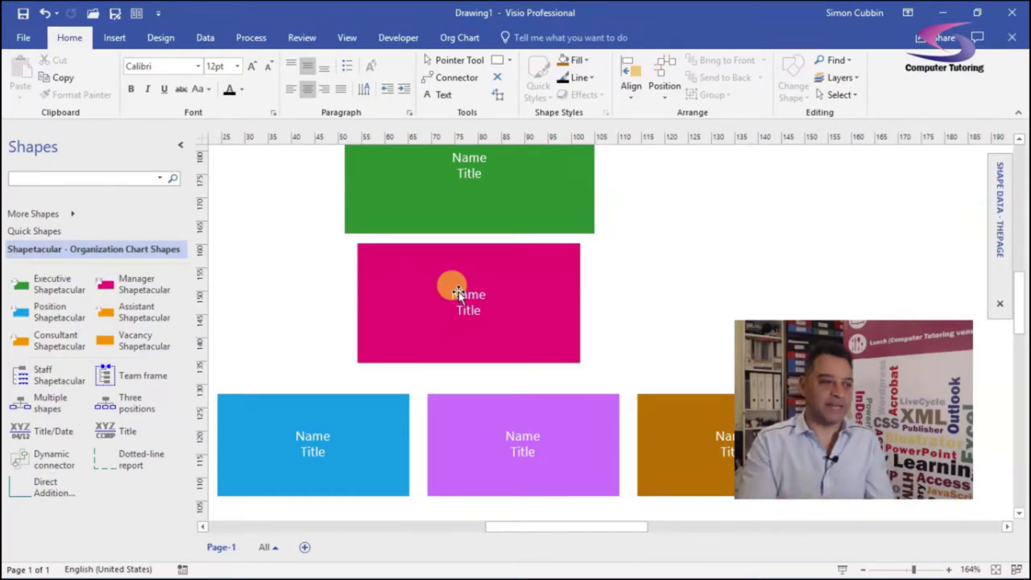
left_click(52, 218)
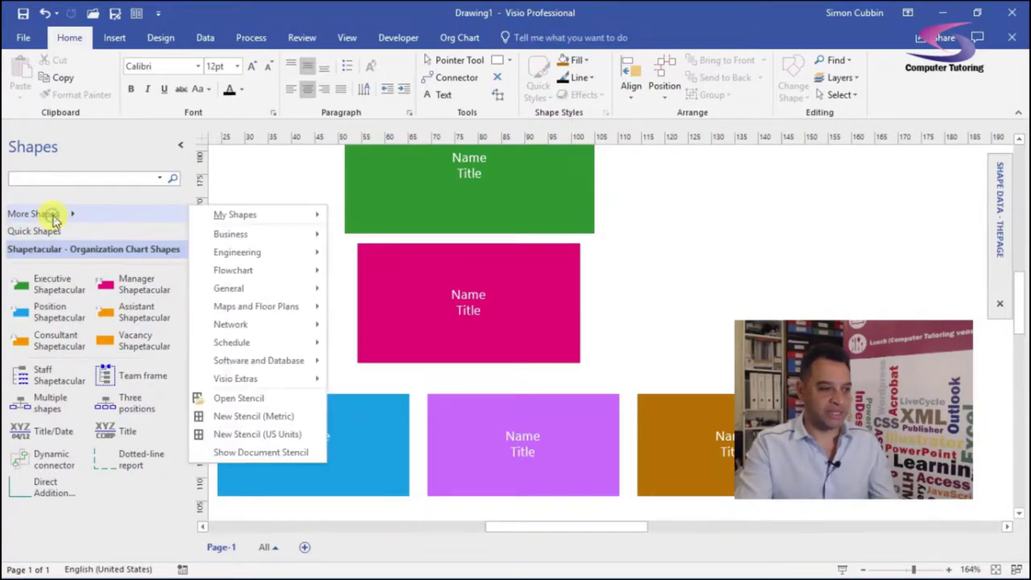
left_click(256, 419)
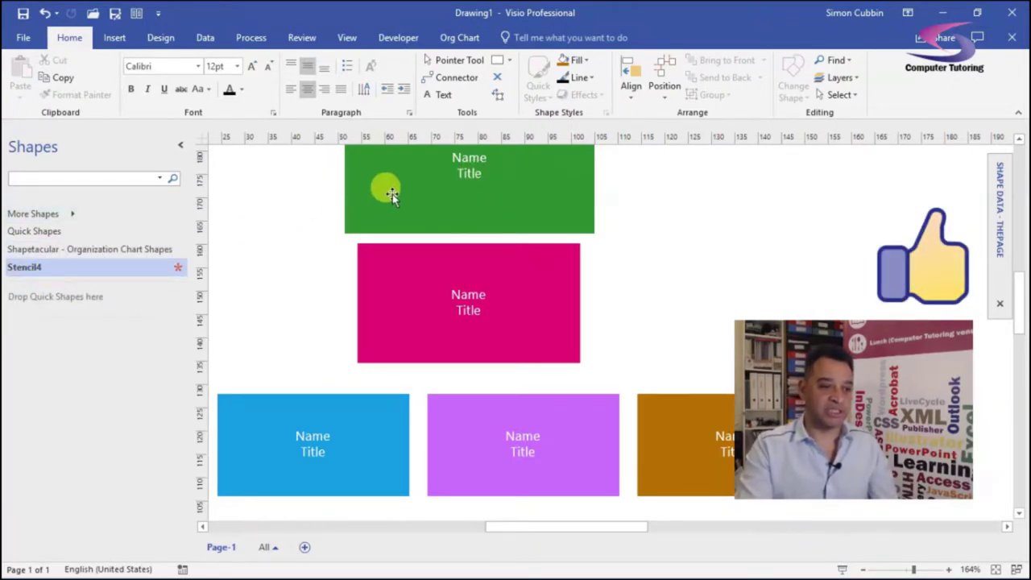
left_click_drag(348, 179, 34, 338)
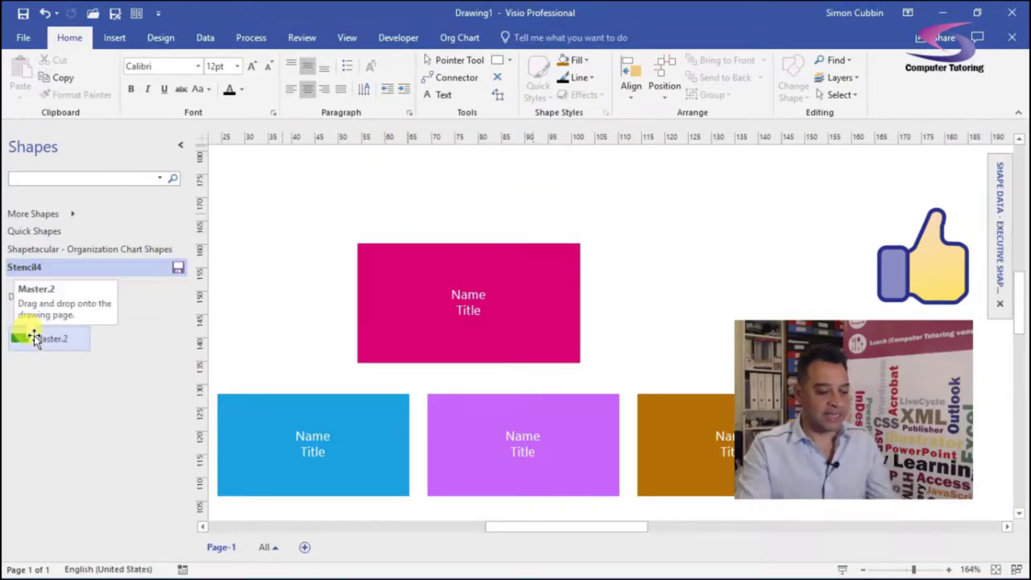
key("ctrl+z")
left_click(659, 232)
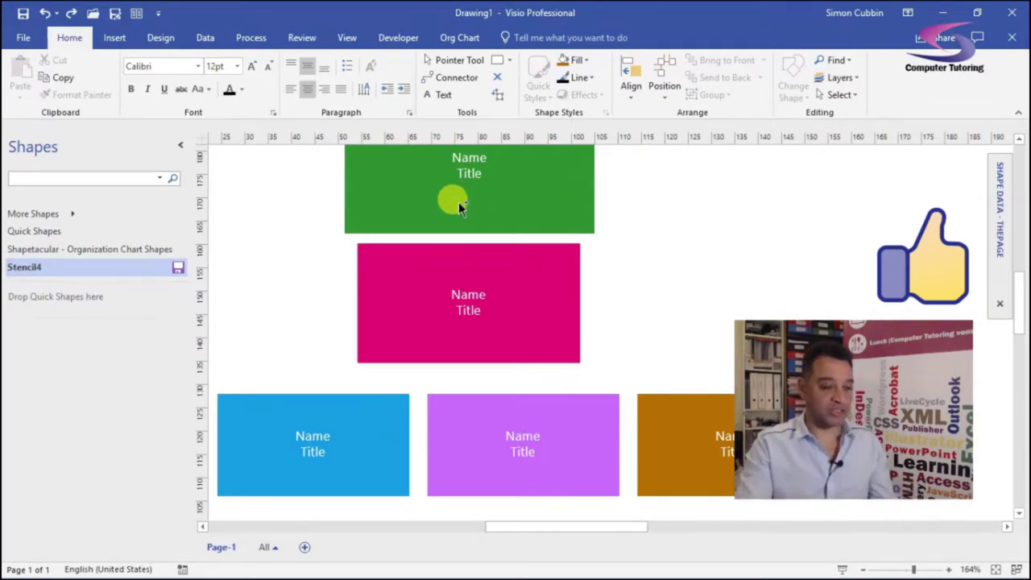
- Drag the green executive box into Stencil4 as Master.5 and bring up its Master Properties
left_click(415, 180)
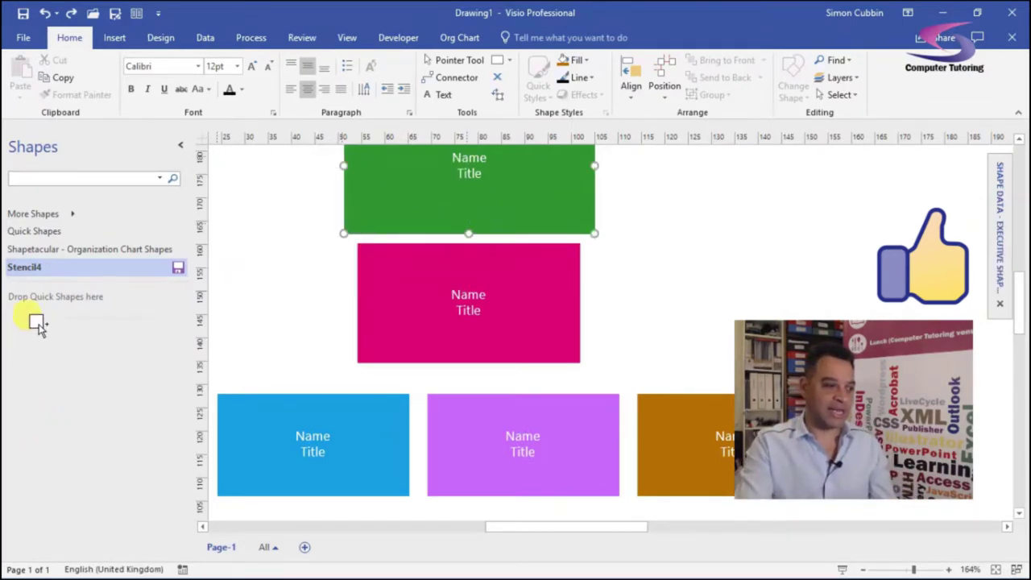
left_click_drag(38, 322, 38, 329)
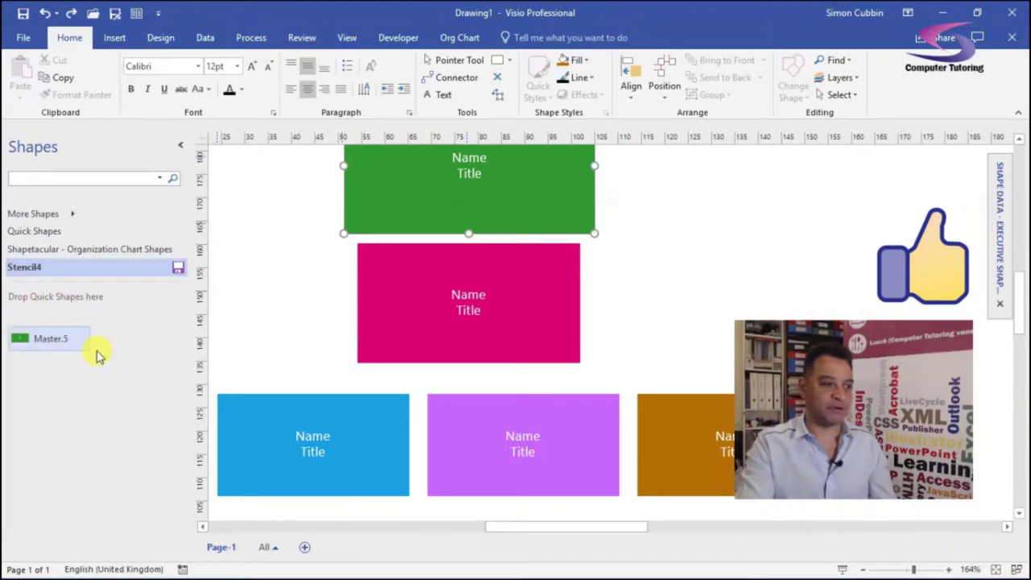
right_click(44, 340)
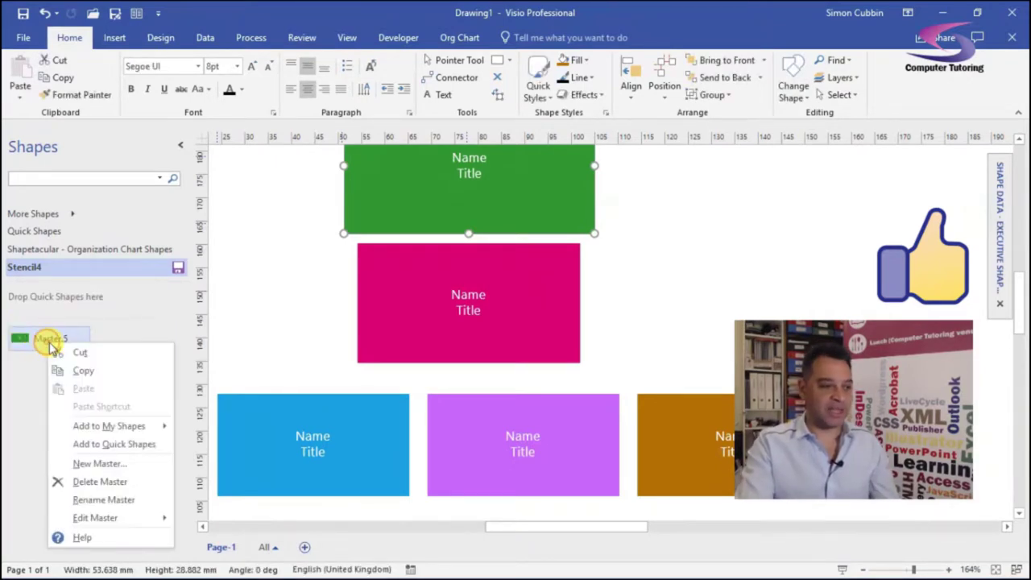
left_click(125, 499)
right_click(40, 342)
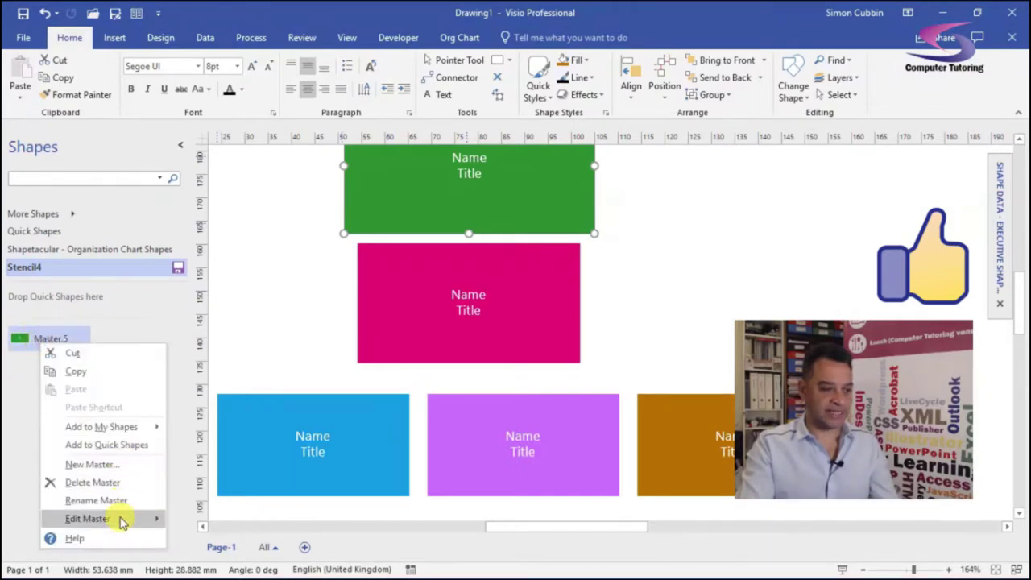
mouse_move(124, 519)
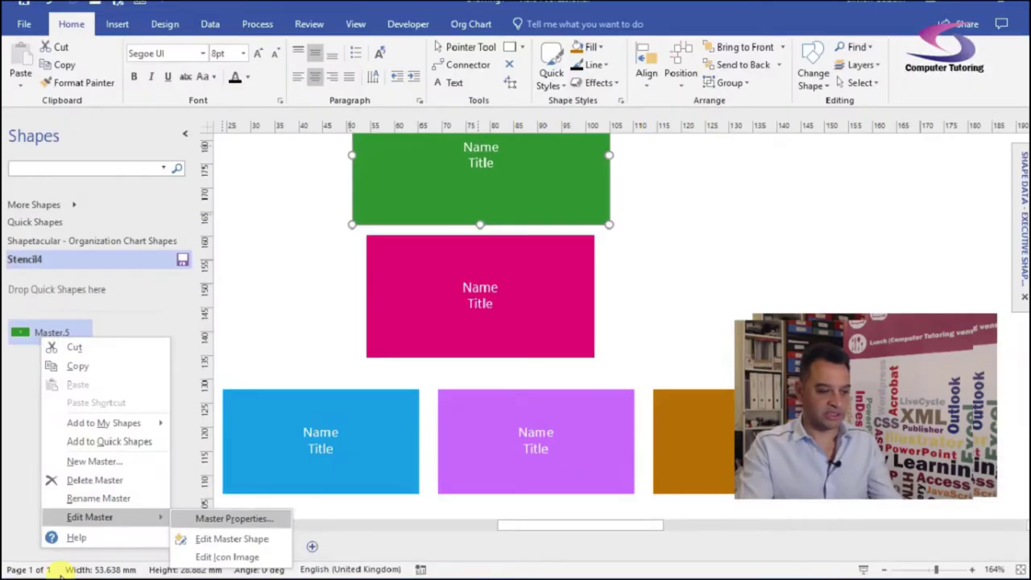
left_click(28, 396)
right_click(50, 340)
- In Master.5's properties, enter name Executive and prompt 'Use for any Director', then confirm
mouse_move(129, 519)
left_click(234, 520)
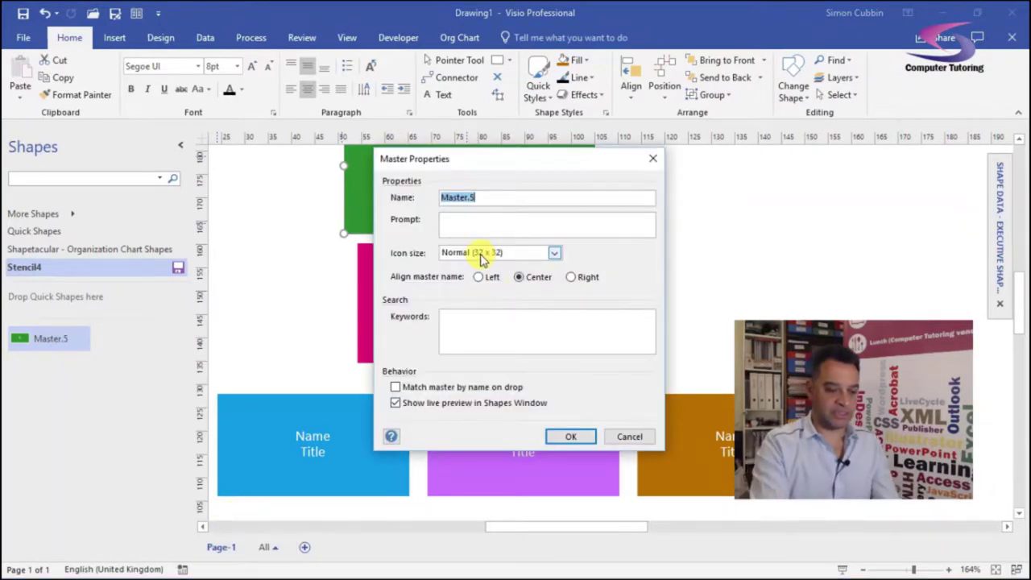
type("Executive")
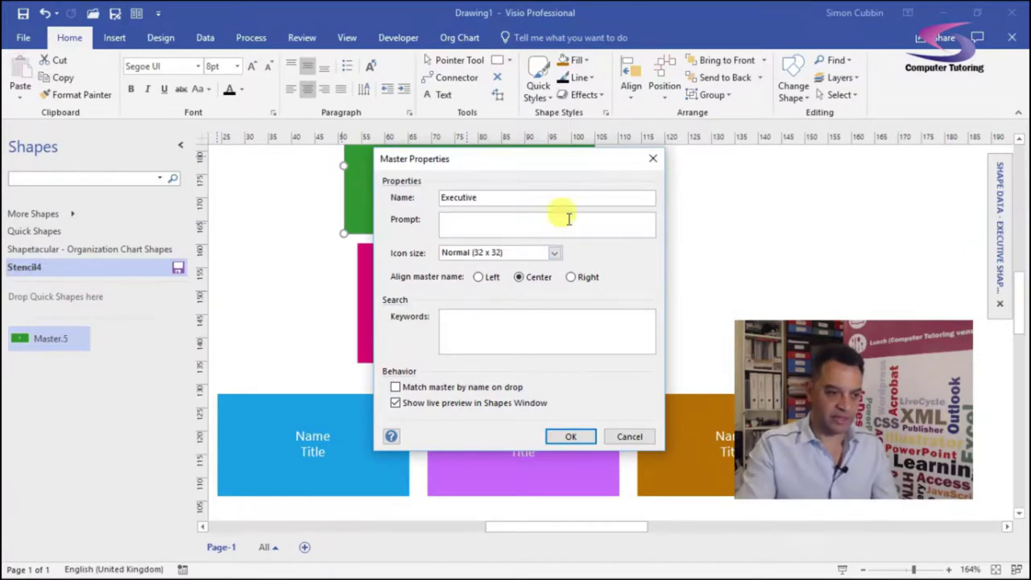
left_click(493, 218)
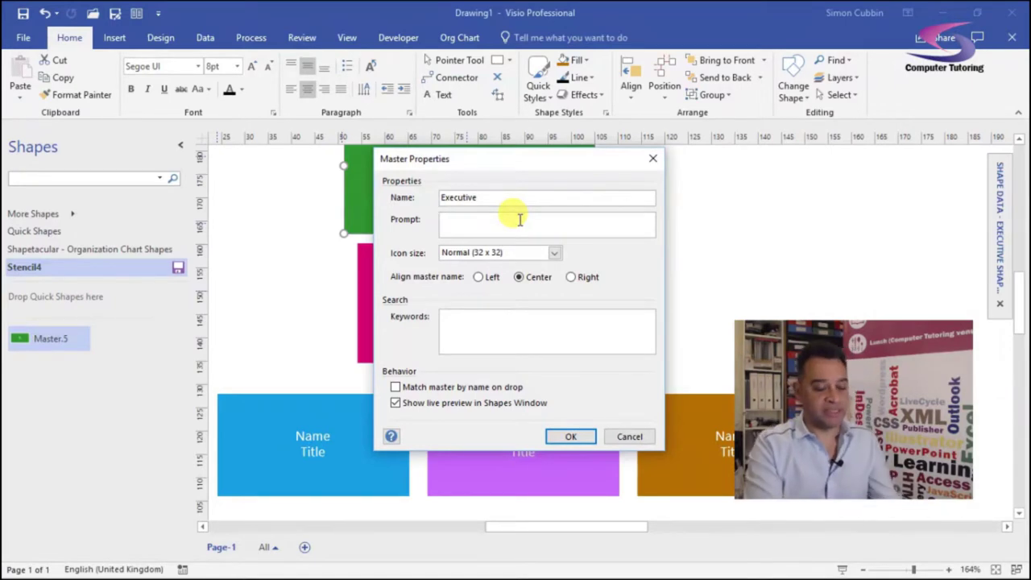
type("Use for any Director")
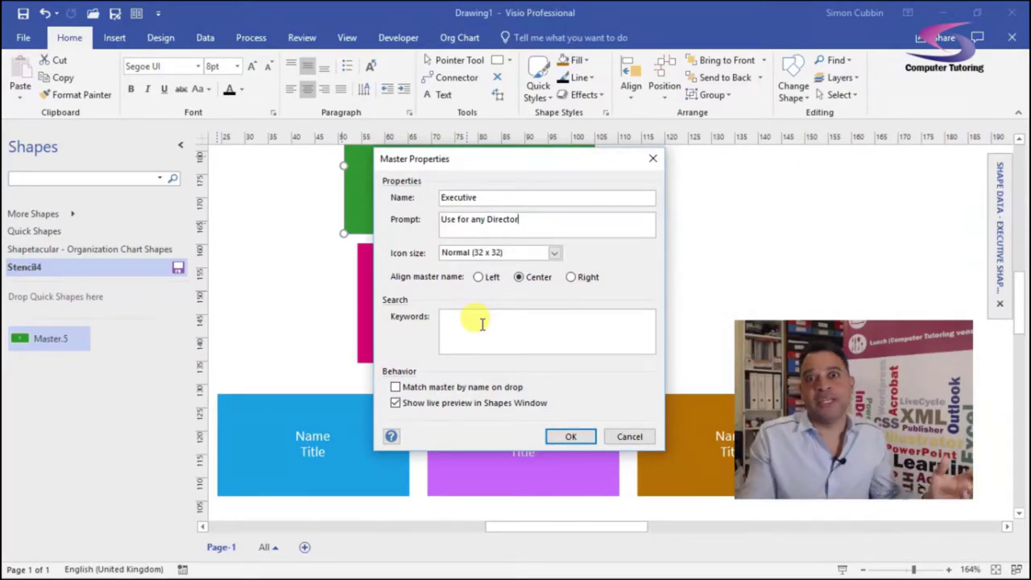
left_click(568, 436)
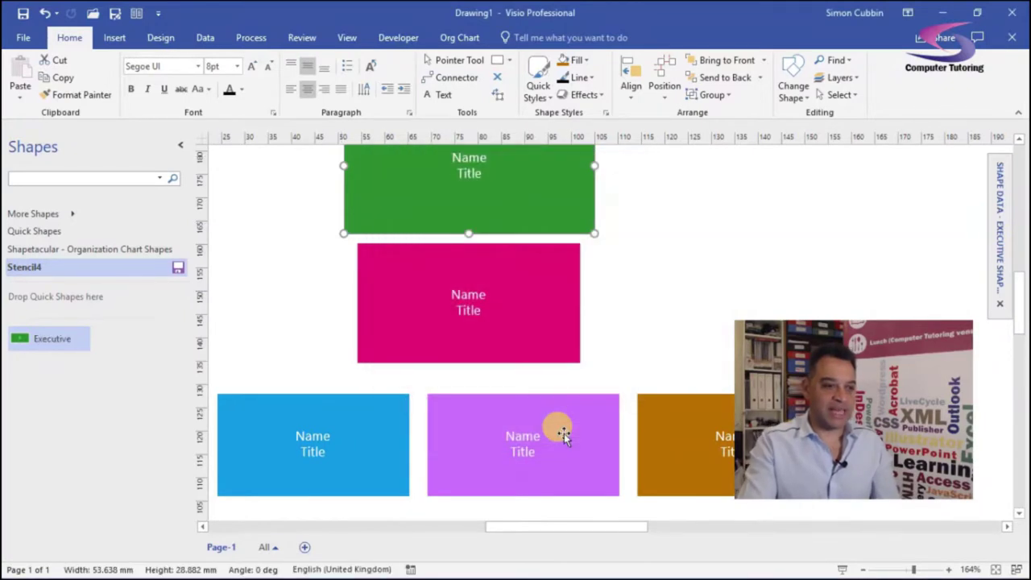
- Add the magenta box to Stencil4 as a master named Manager with a usage prompt
left_click(628, 283)
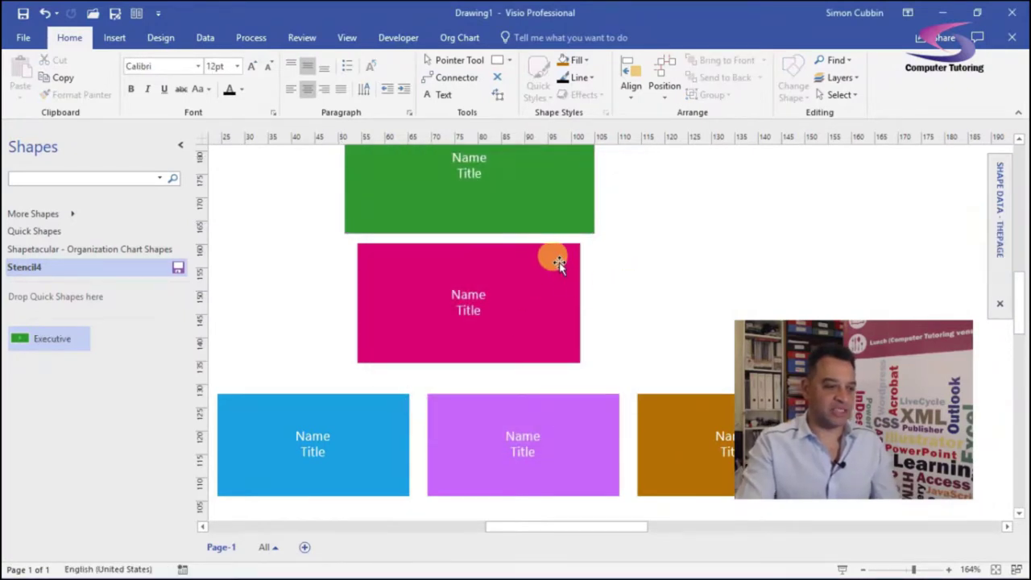
left_click_drag(558, 270, 134, 350)
right_click(105, 338)
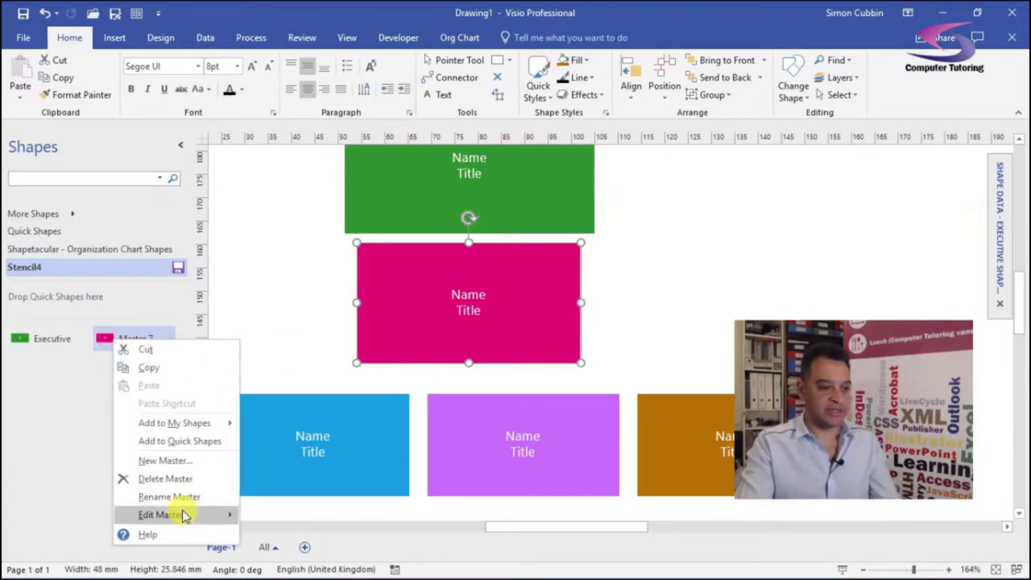
mouse_move(218, 512)
left_click(300, 515)
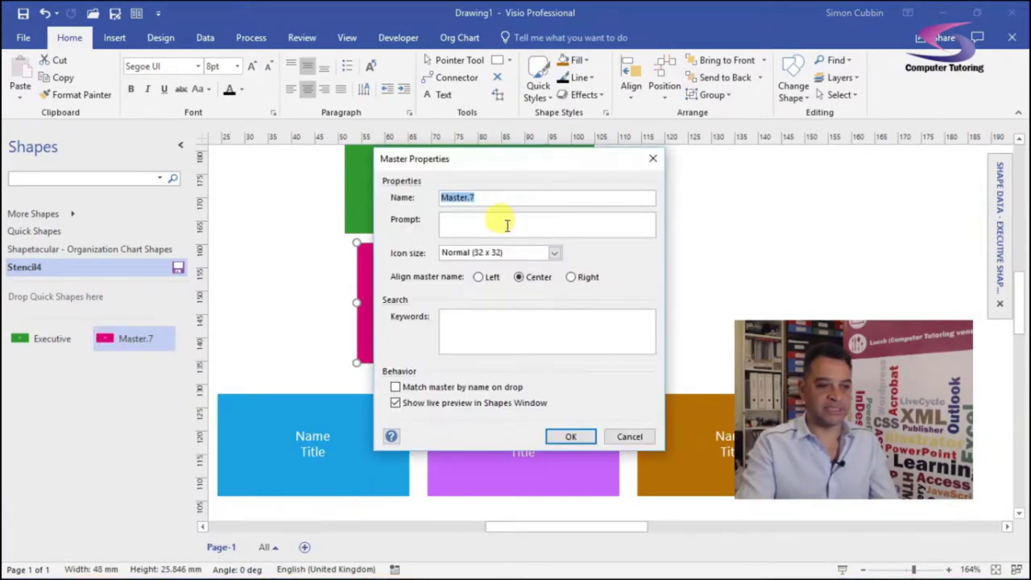
type("m")
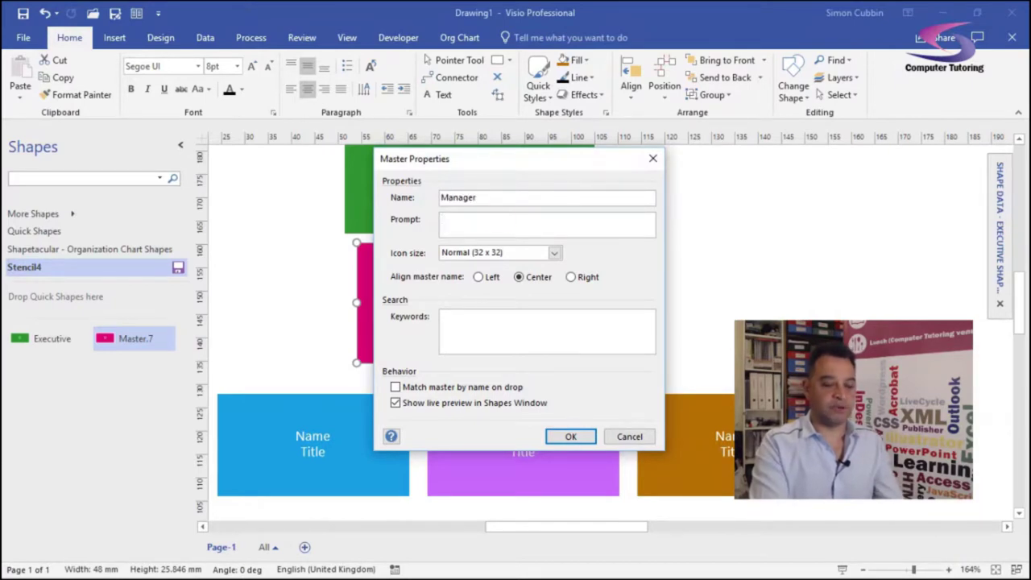
type("se for any manager")
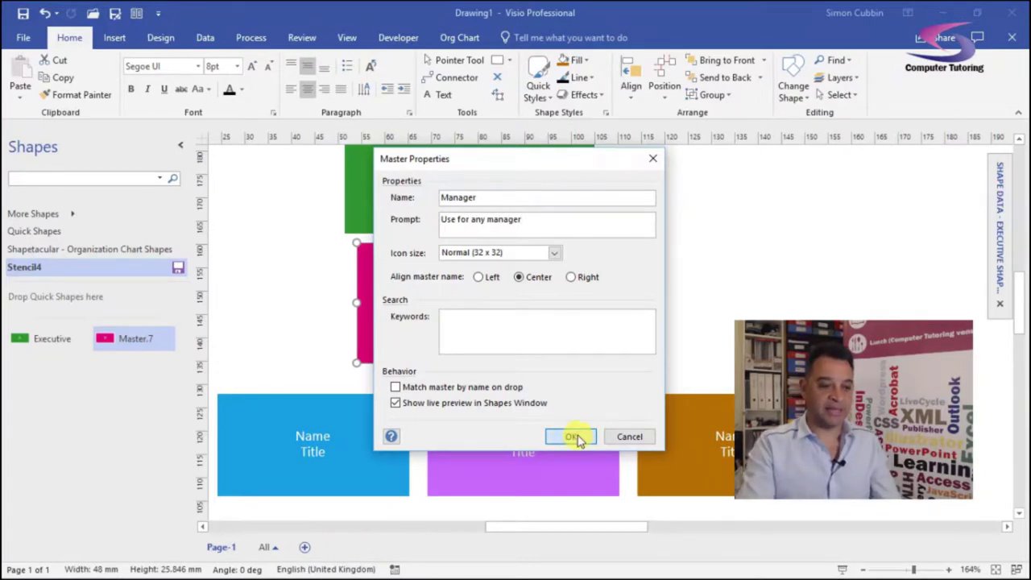
left_click(570, 436)
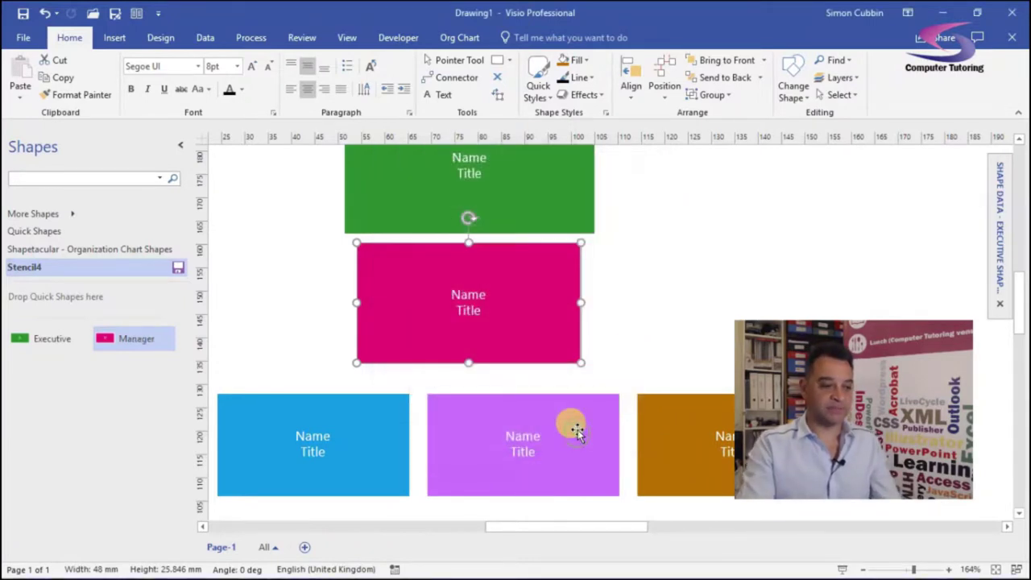
- Add the blue box to Stencil4 as Master.9 and start naming it Sales Position
left_click(375, 417)
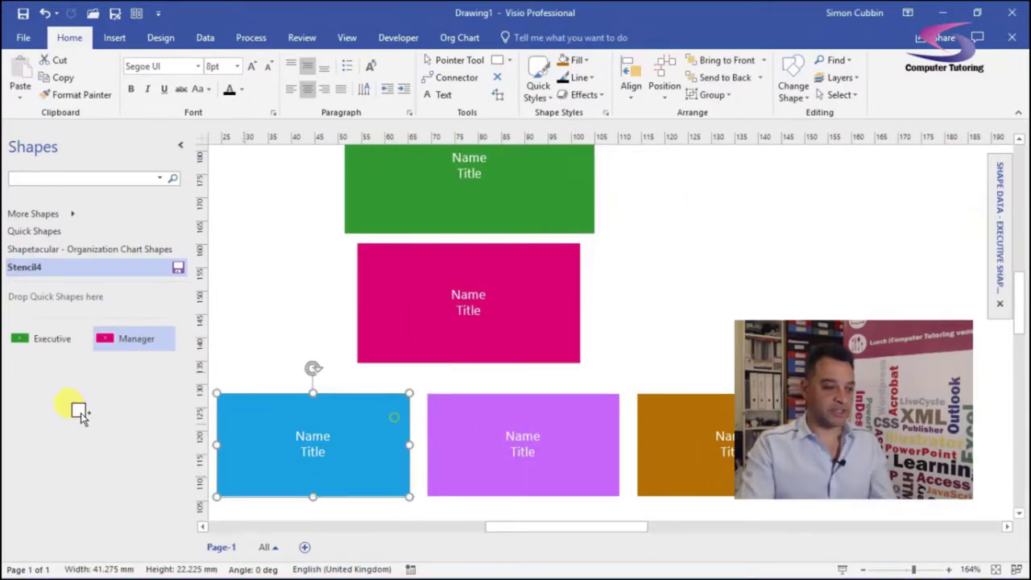
left_click_drag(22, 378, 27, 375)
right_click(46, 367)
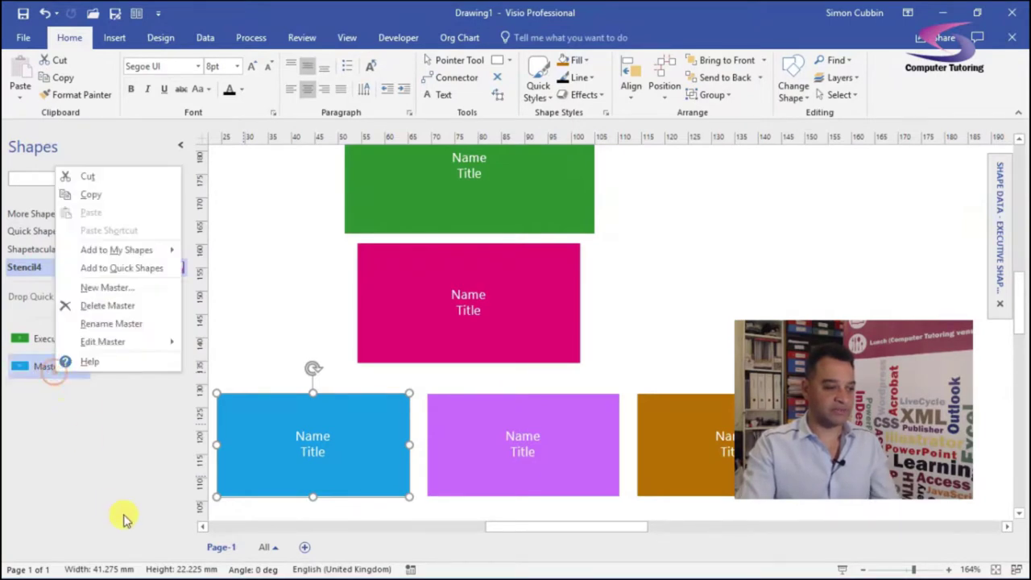
mouse_move(137, 343)
left_click(246, 341)
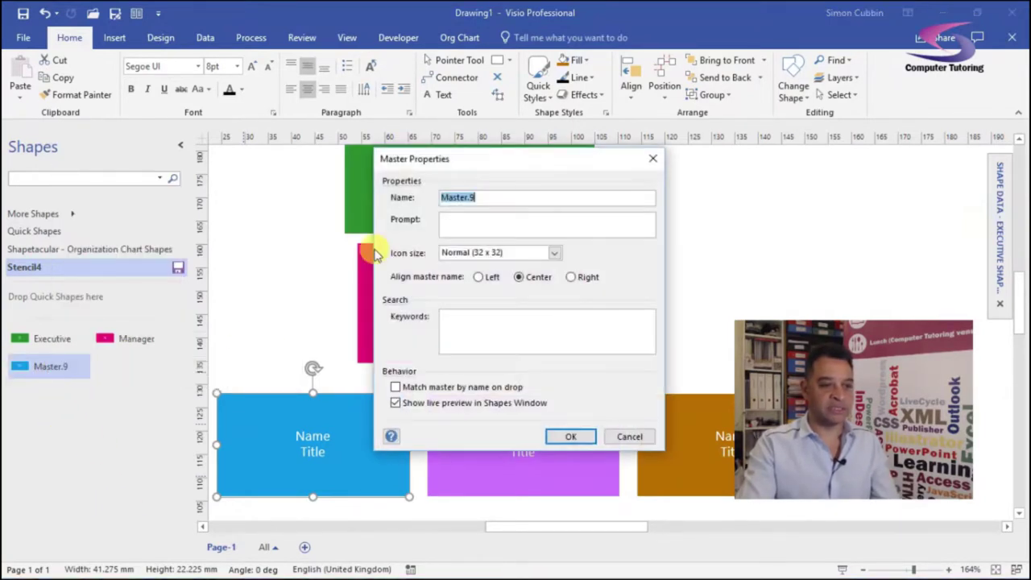
type("Sa")
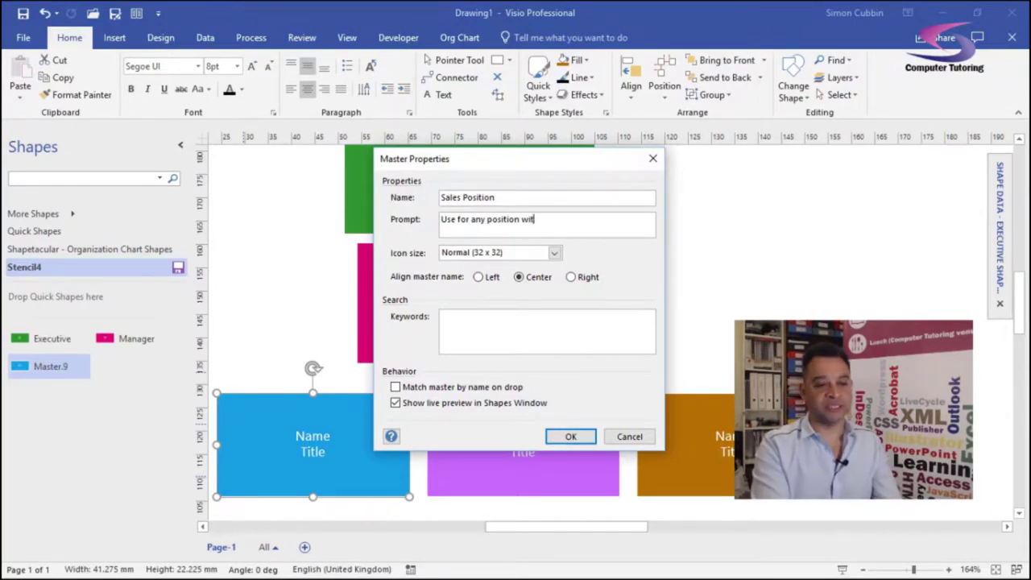
- Finish the Sales Position master, then add the purple box to Stencil4 as Master.11
type("les")
left_click(570, 438)
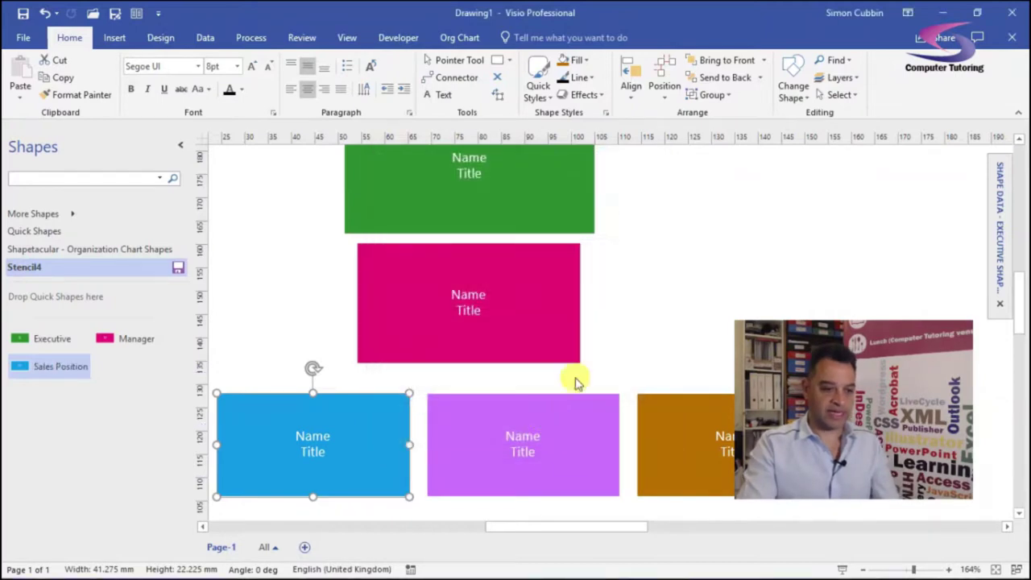
left_click(553, 402)
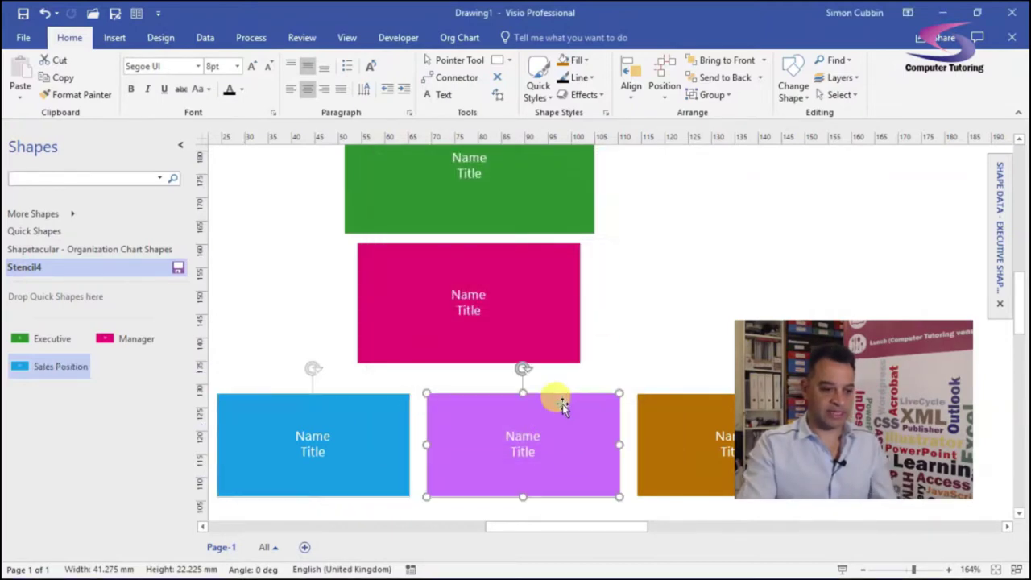
left_click_drag(115, 381, 116, 372)
right_click(120, 370)
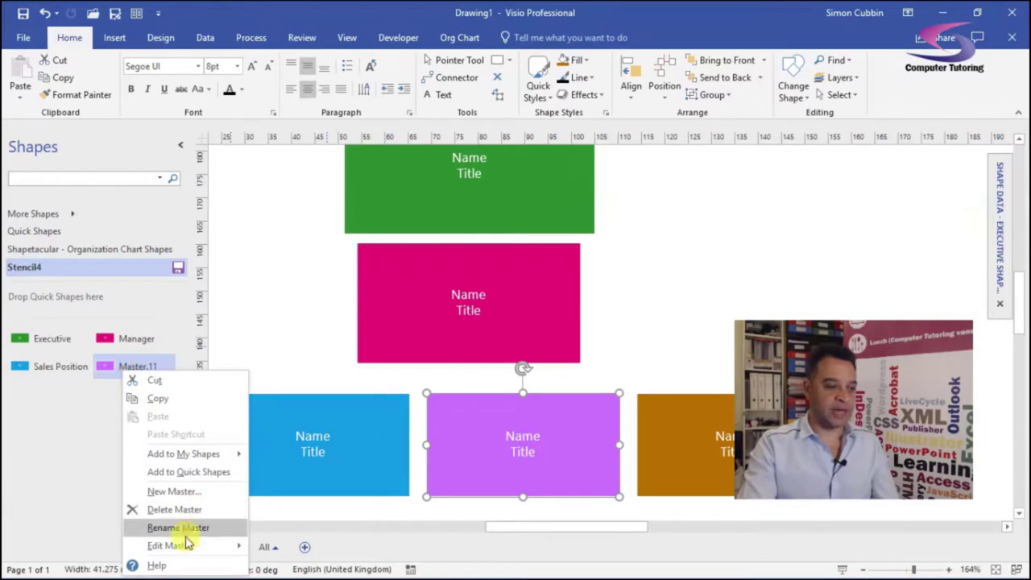
mouse_move(184, 545)
left_click(306, 526)
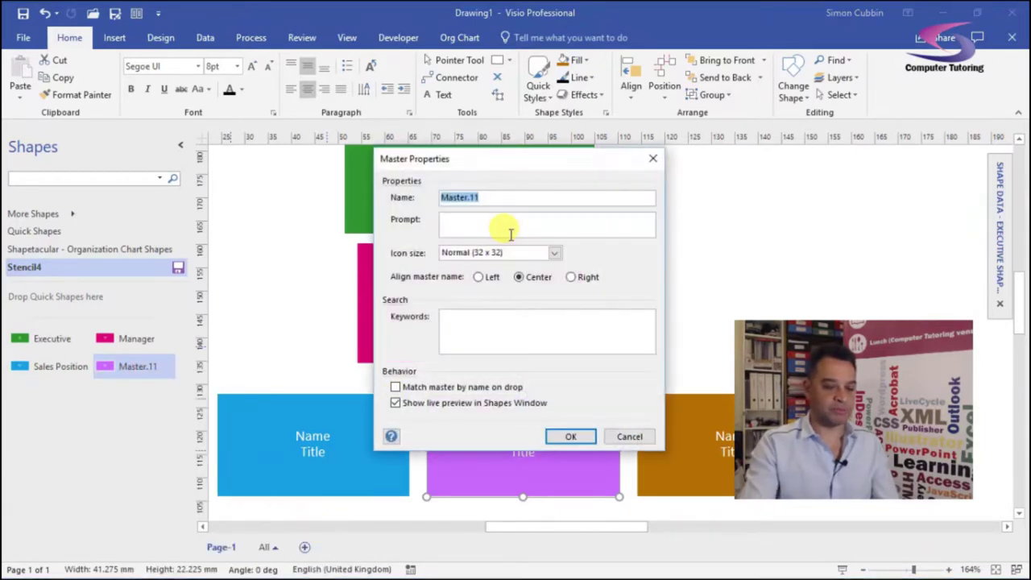
- Name Master.11 Marketing Position with a Marketing usage prompt, fixing a typo, and confirm
type("Marketing Position")
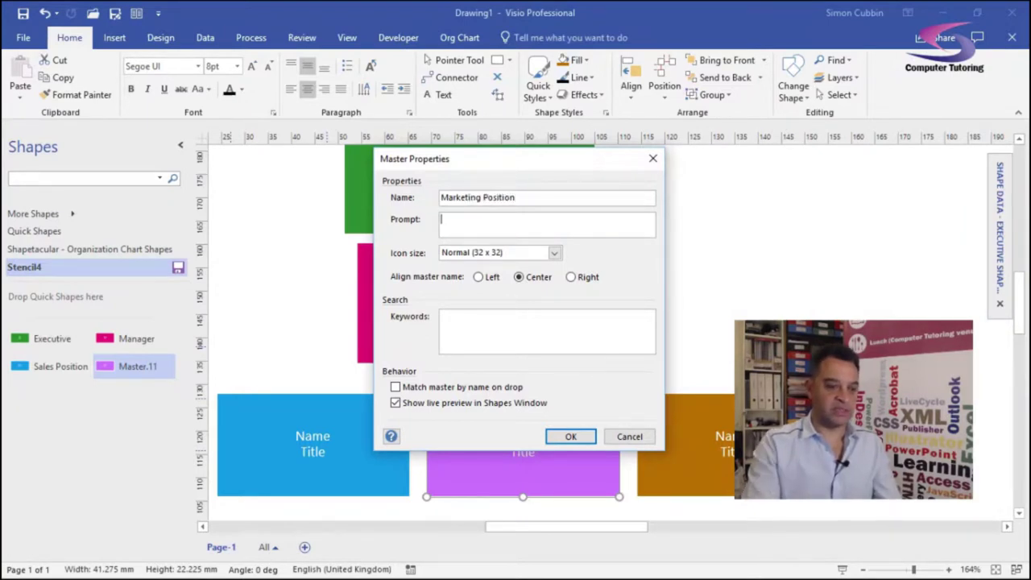
type("Us")
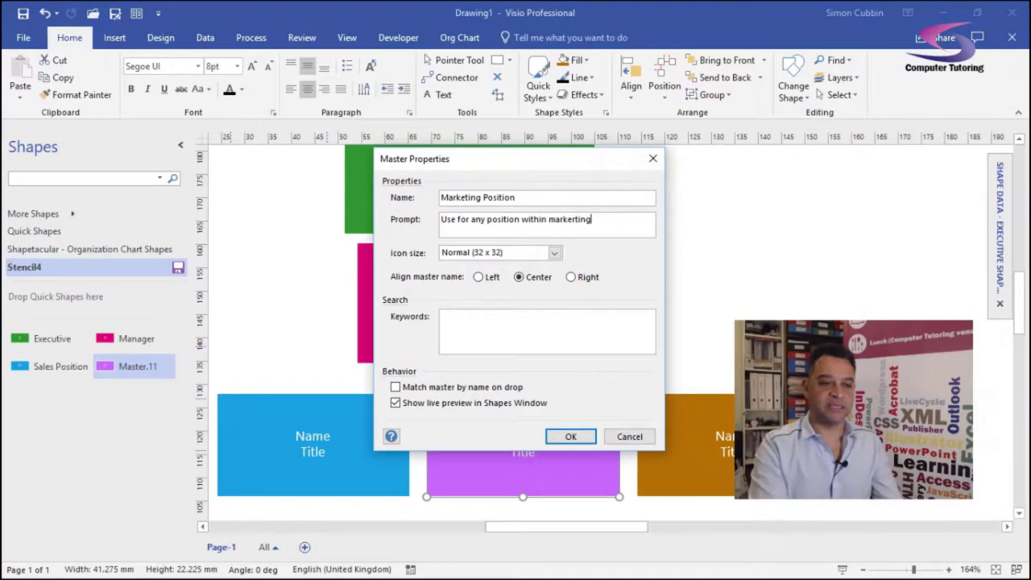
left_click(571, 220)
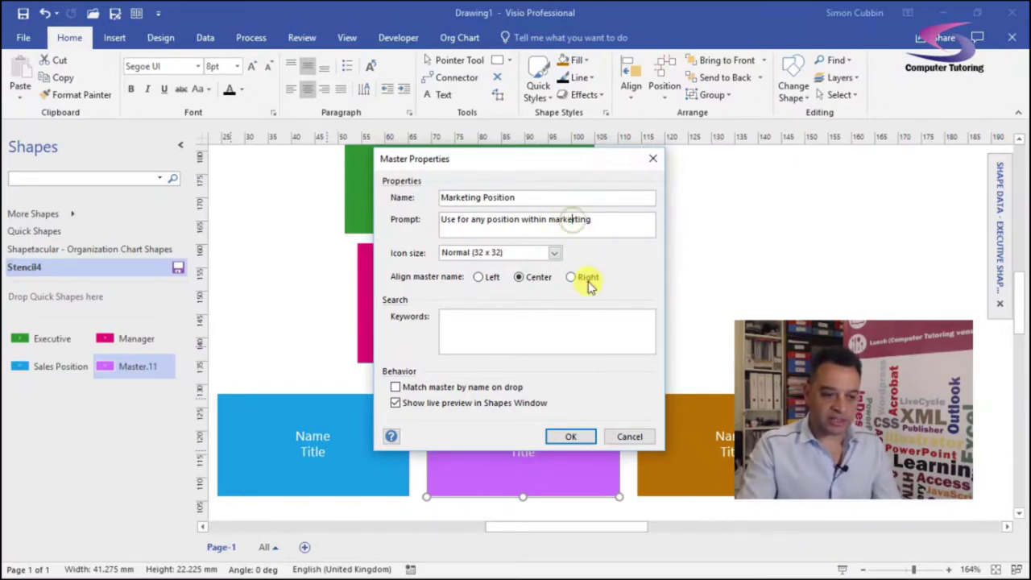
key("BackSpace")
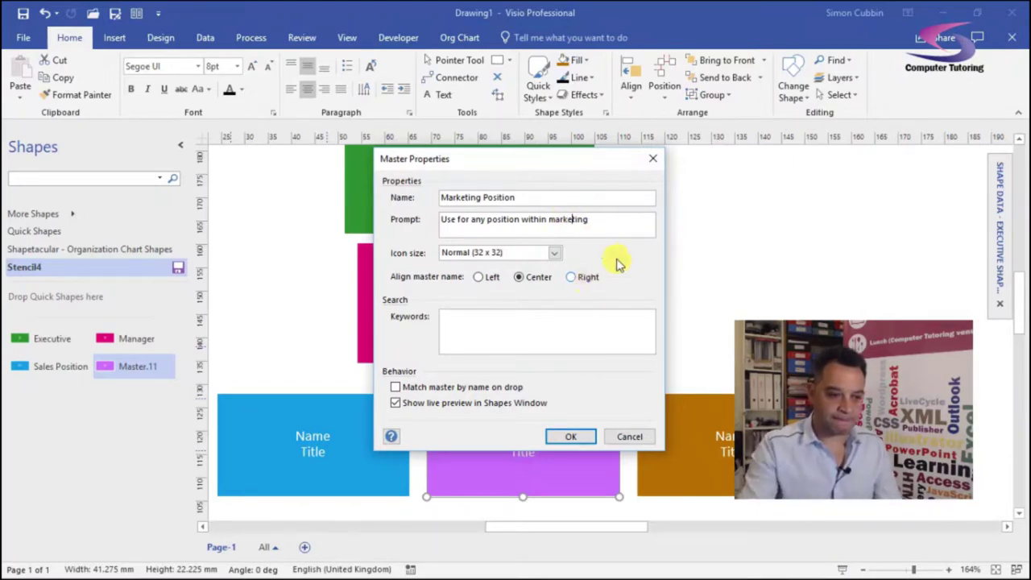
left_click(571, 437)
- Add the orange box to Stencil4 and name it R & D Position with an R & D prompt
left_click(666, 414)
left_click_drag(675, 410, 39, 419)
right_click(41, 397)
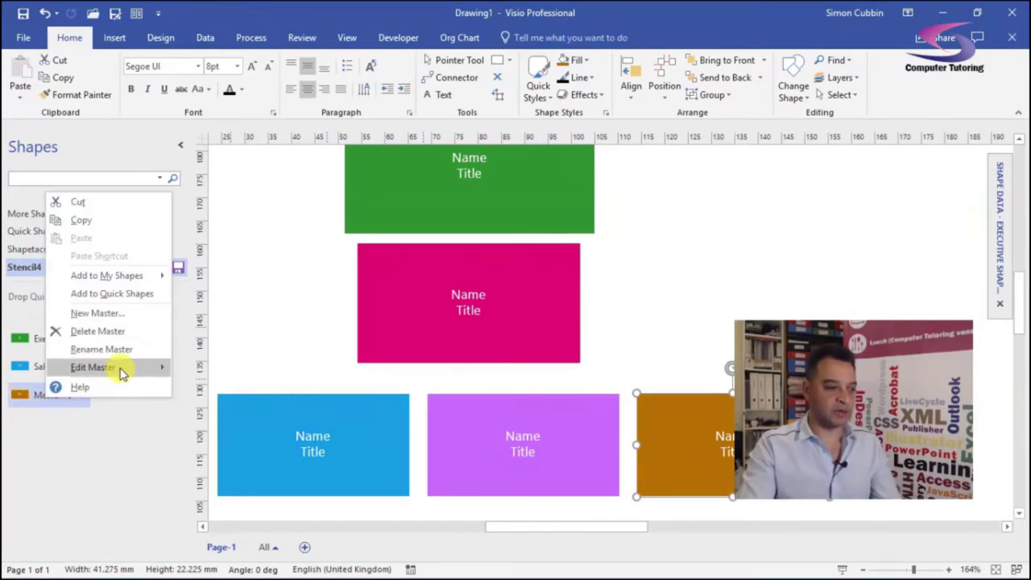
mouse_move(131, 371)
left_click(233, 369)
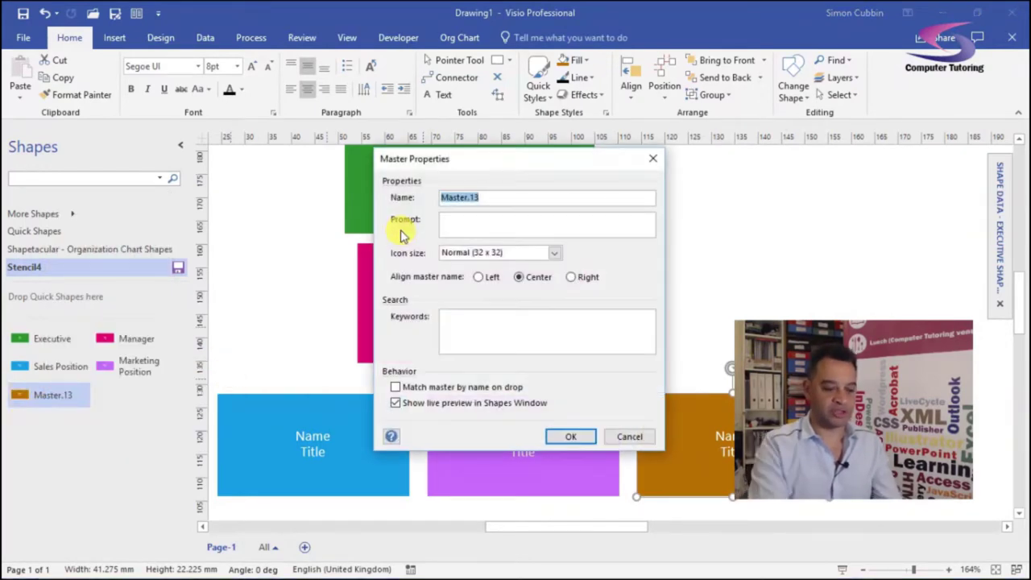
type("R & D Position")
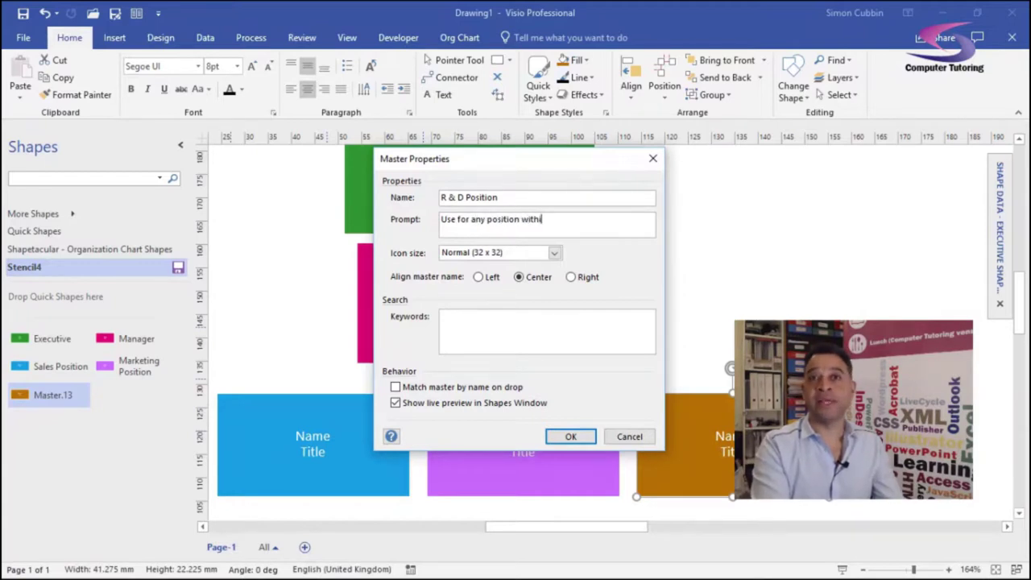
type("& D")
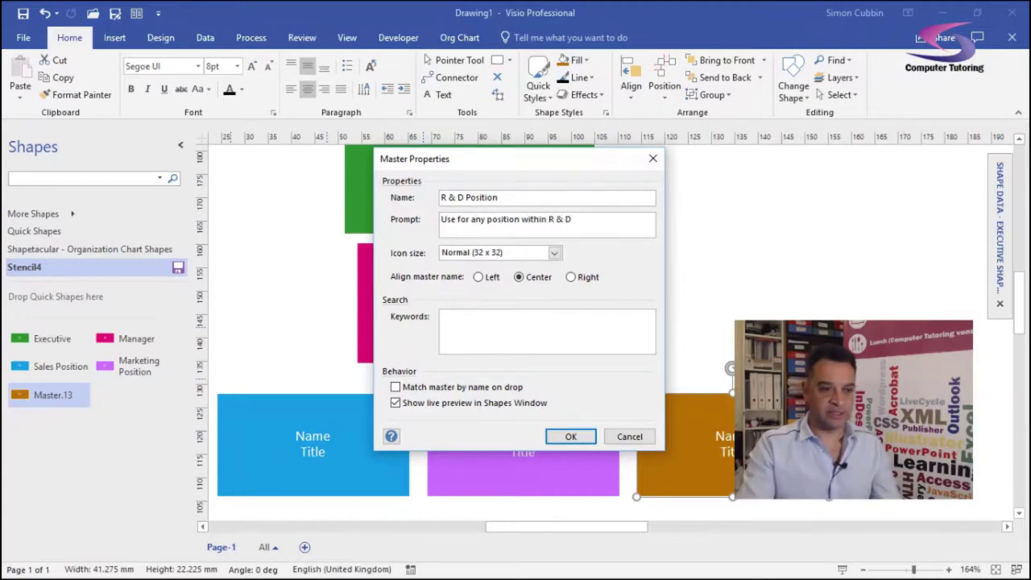
- Save the custom stencil as 'My Big Org Stencil' (.vssx) in the My Shapes folder
left_click(577, 435)
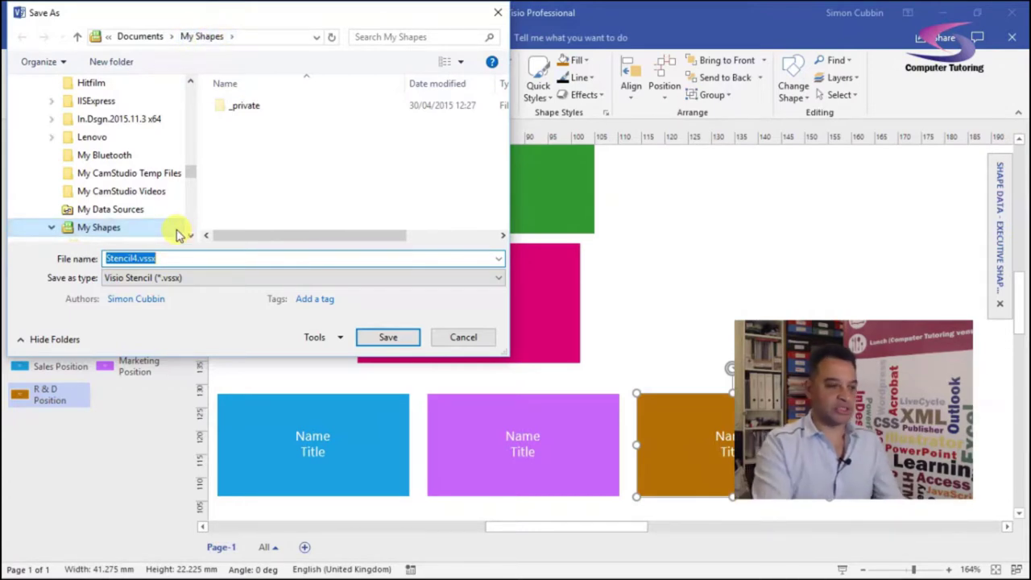
type("My ")
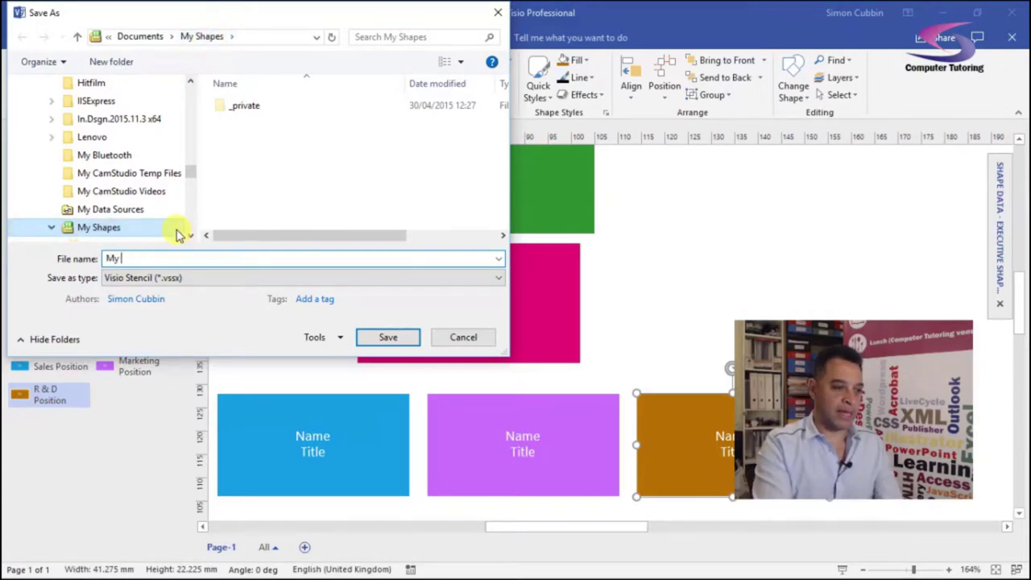
type("Big Org Stencil")
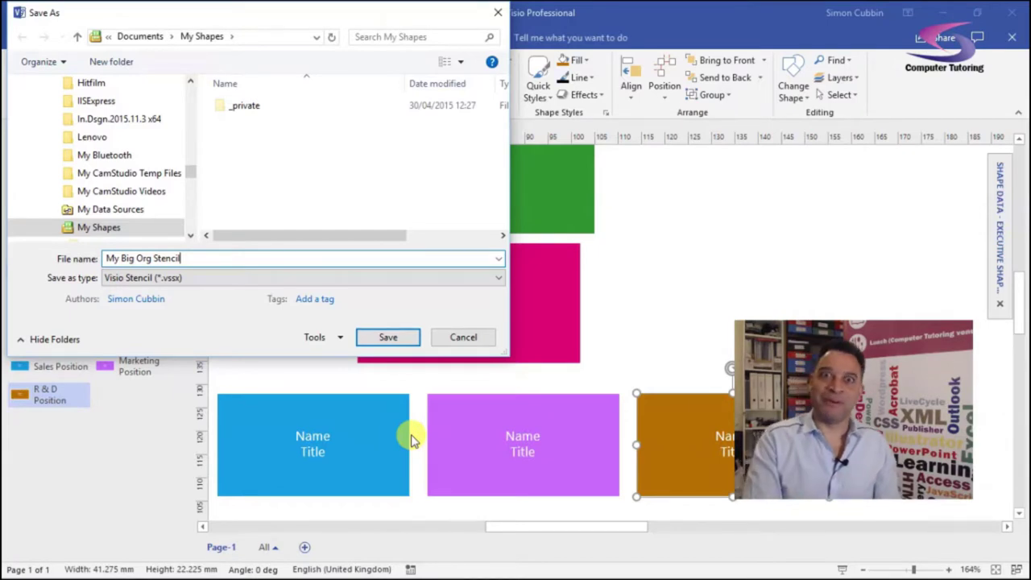
left_click(387, 337)
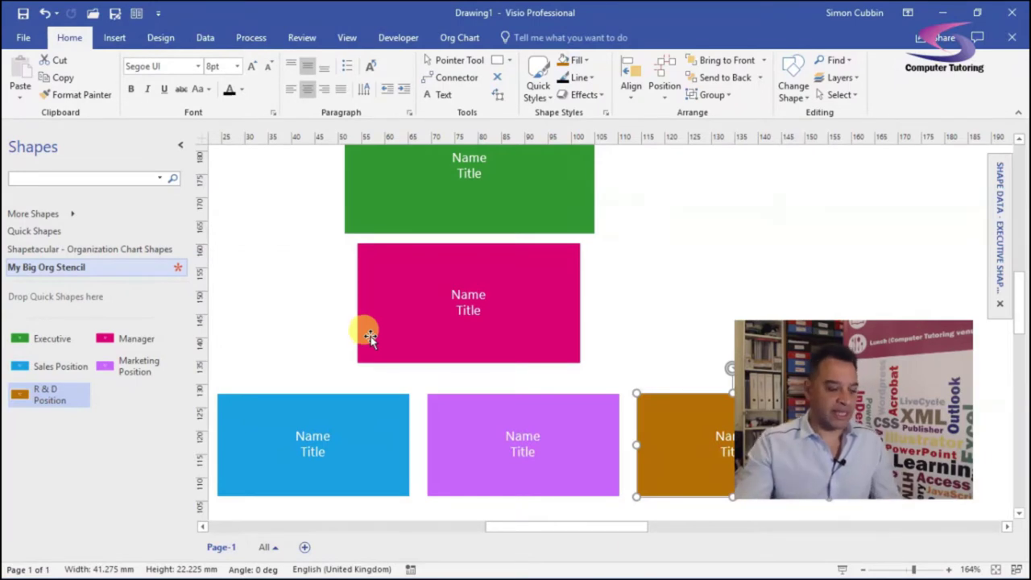
- Delete all five sample boxes from the drawing page
scroll(538, 312, "down", 3)
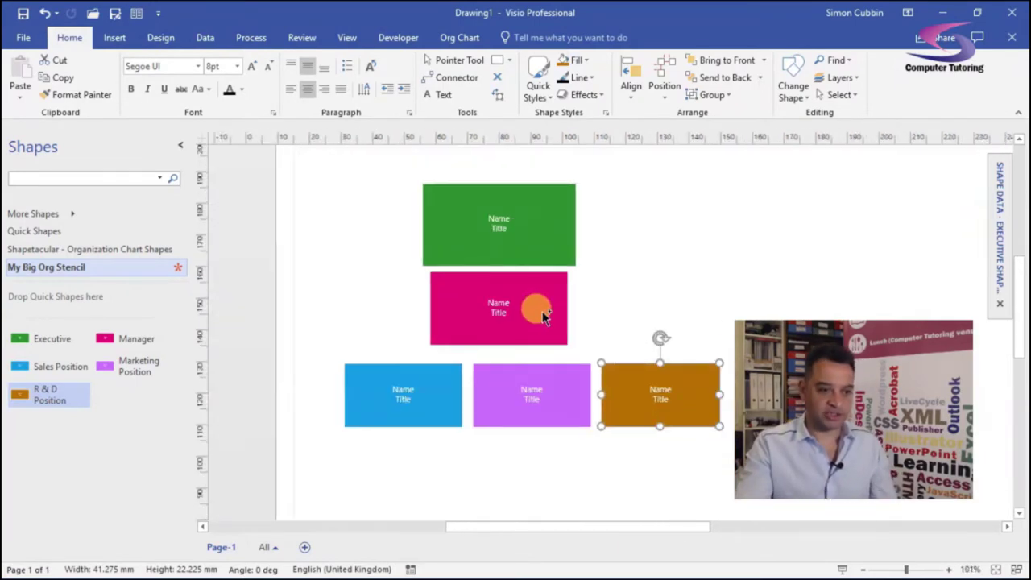
left_click_drag(305, 166, 730, 473)
key("Delete")
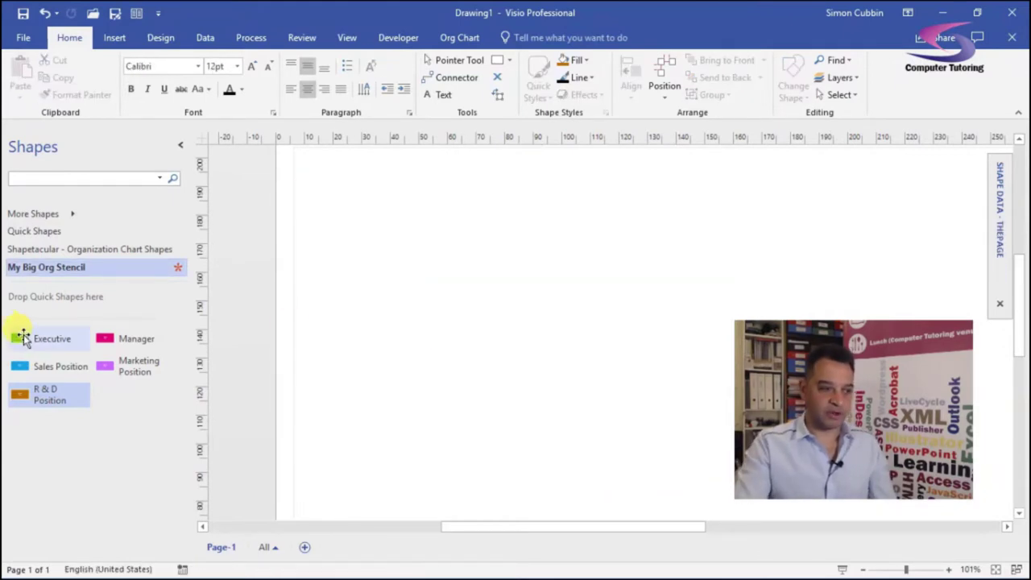
- Save My Big Org Stencil, then close it
right_click(87, 277)
left_click(129, 298)
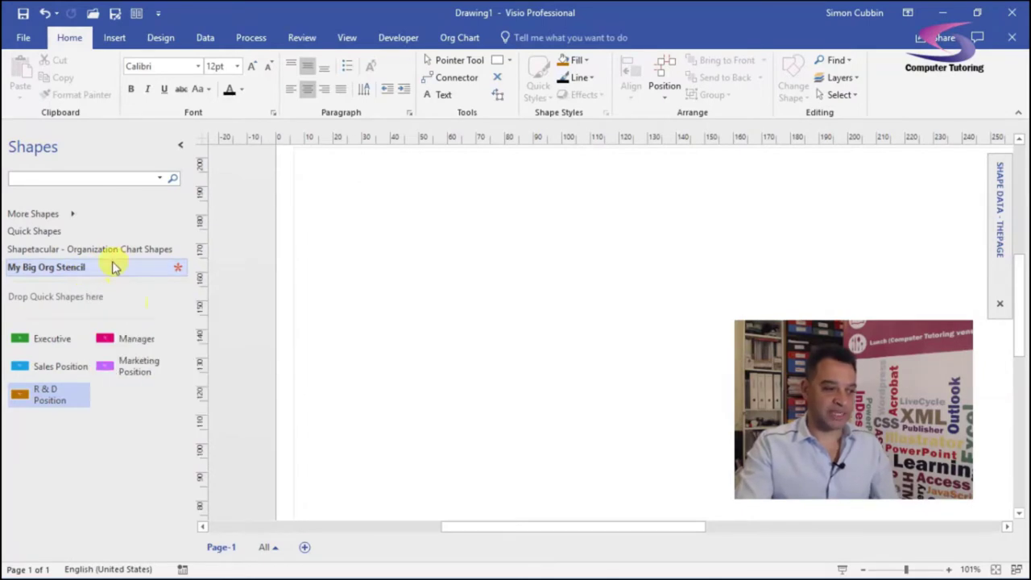
right_click(113, 272)
left_click(145, 442)
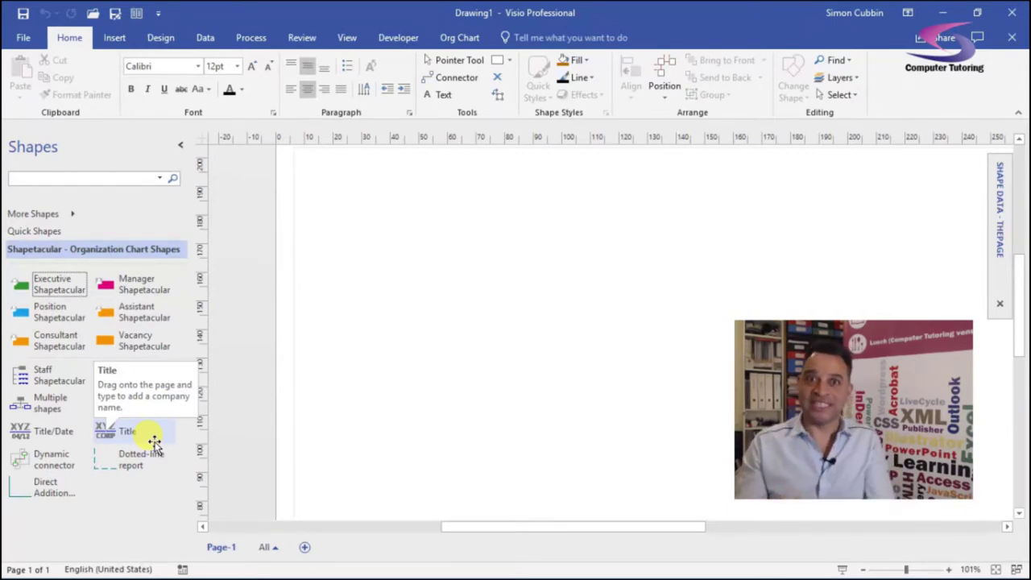
- Reopen My Big Org Stencil from More Shapes > My Shapes
left_click(55, 216)
mouse_move(281, 209)
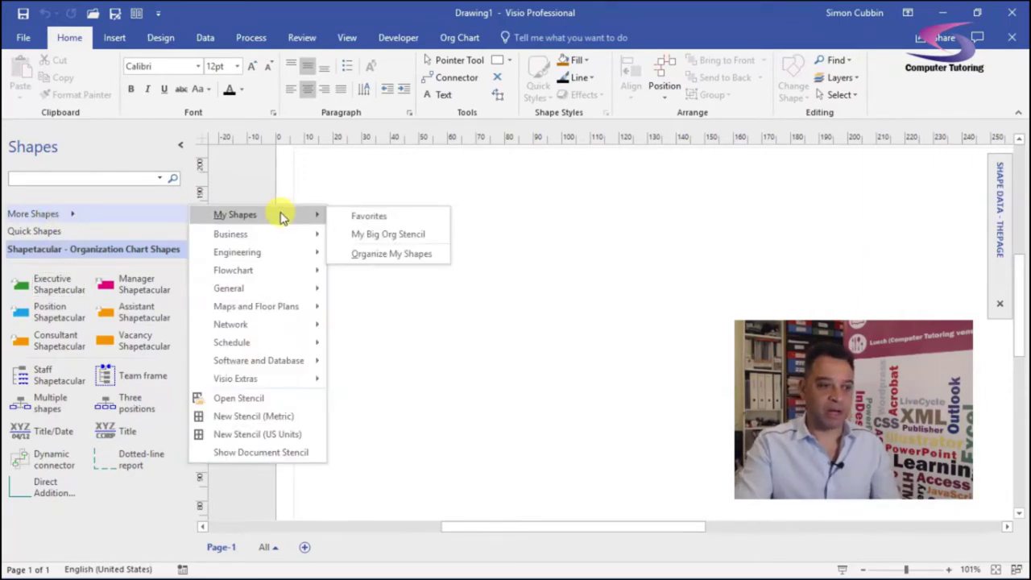
left_click(403, 233)
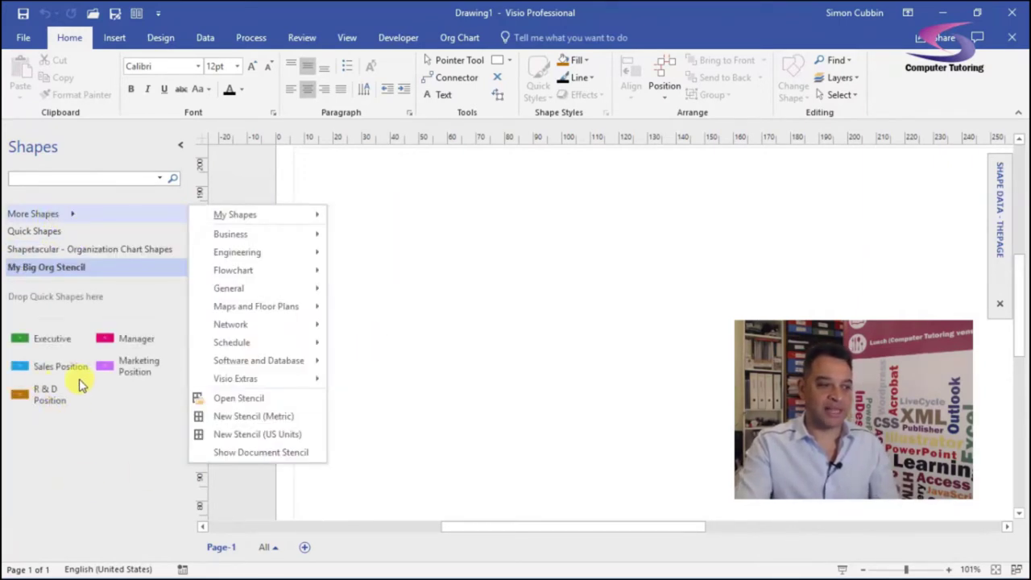
left_click(364, 268)
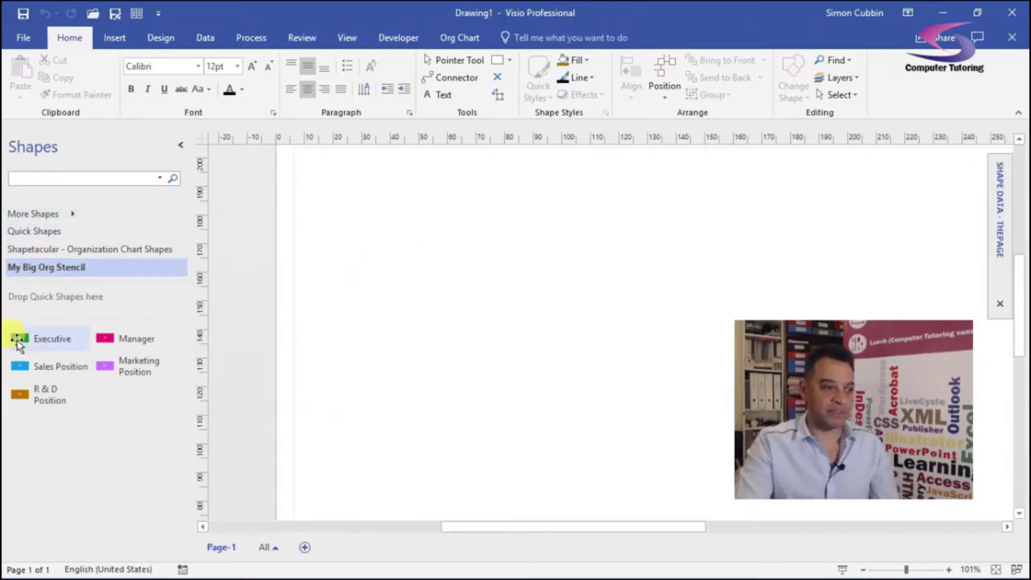
- Place an Executive box with three Managers reporting to it
left_click_drag(19, 339, 704, 188)
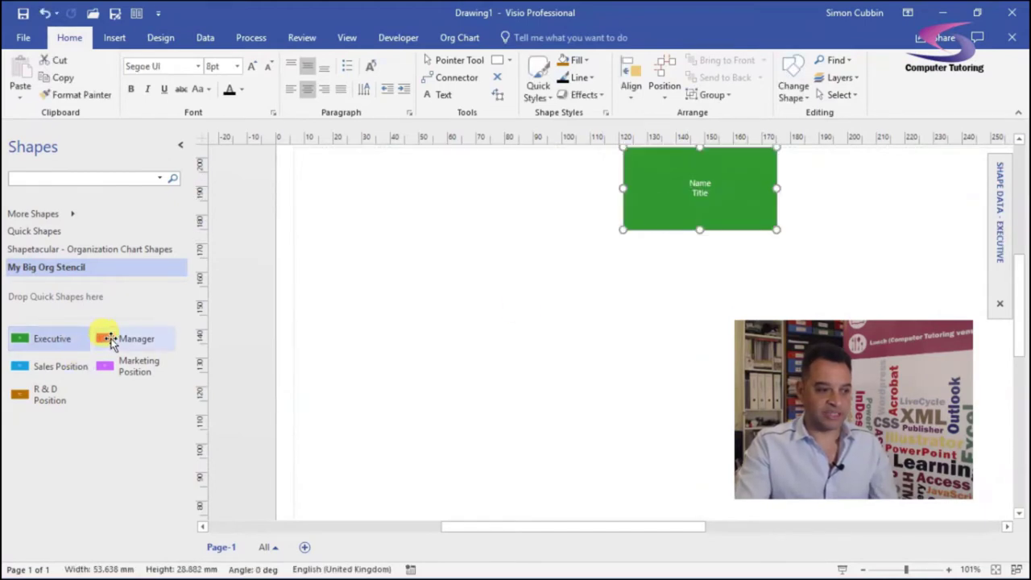
left_click_drag(108, 338, 719, 195)
left_click_drag(143, 349, 679, 191)
left_click_drag(22, 367, 680, 294)
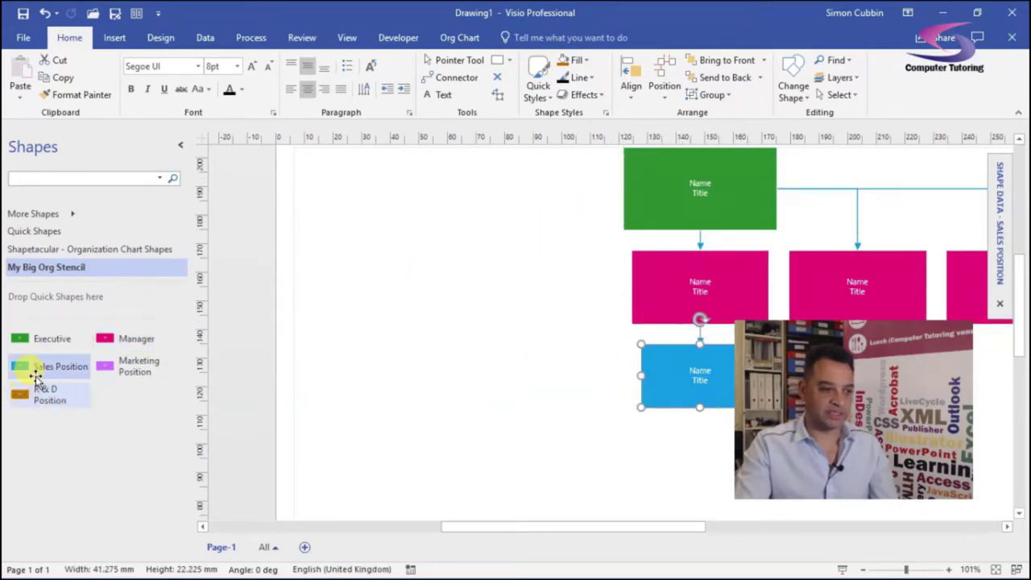
- Add Sales, Marketing and two R & D Position boxes under the Managers
mouse_move(39, 367)
left_mouse_down()
mouse_move(617, 353)
mouse_move(663, 276)
mouse_move(81, 391)
mouse_move(453, 349)
mouse_move(702, 294)
mouse_move(50, 374)
left_mouse_up()
left_click_drag(113, 364, 853, 292)
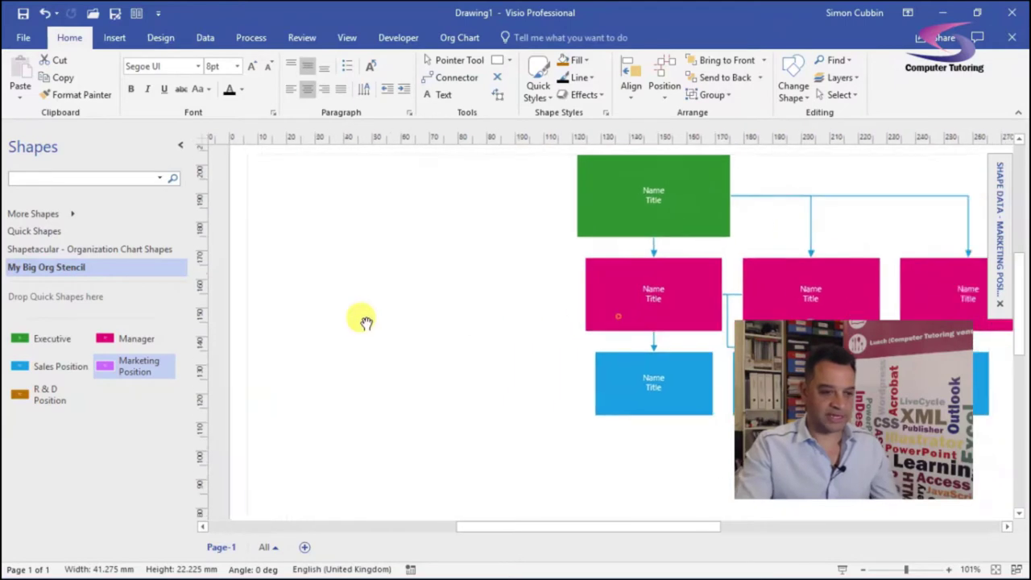
left_click_drag(314, 280, 371, 297)
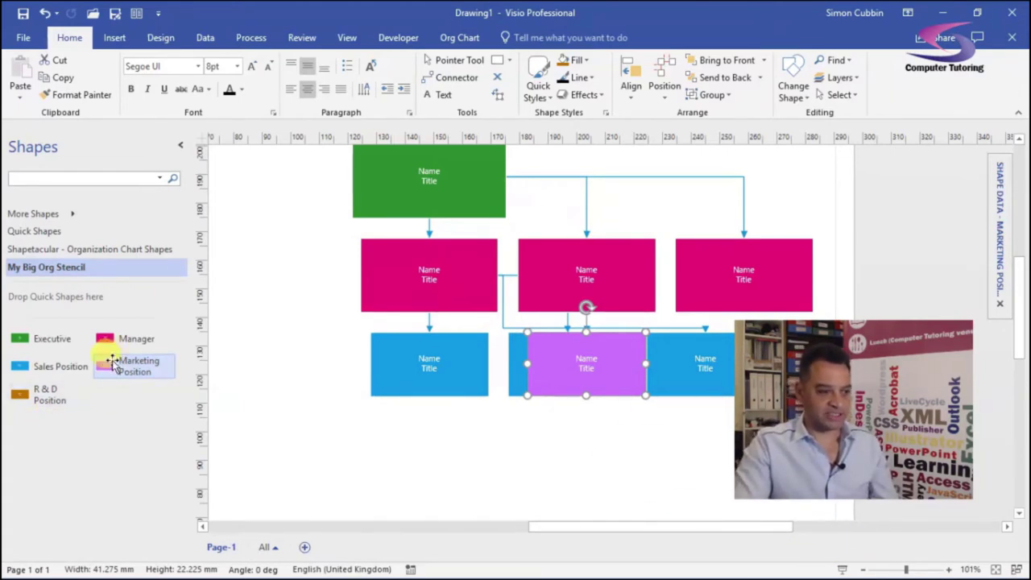
left_click_drag(106, 364, 568, 274)
left_click_drag(18, 395, 721, 282)
left_click_drag(46, 395, 741, 272)
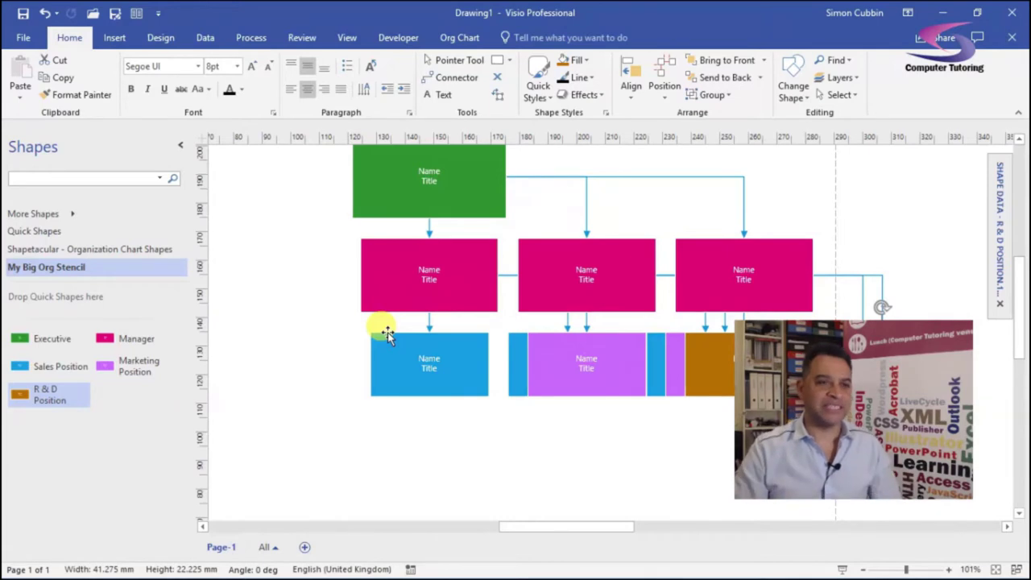
scroll(282, 362, "up", 1)
scroll(281, 362, "right", 1)
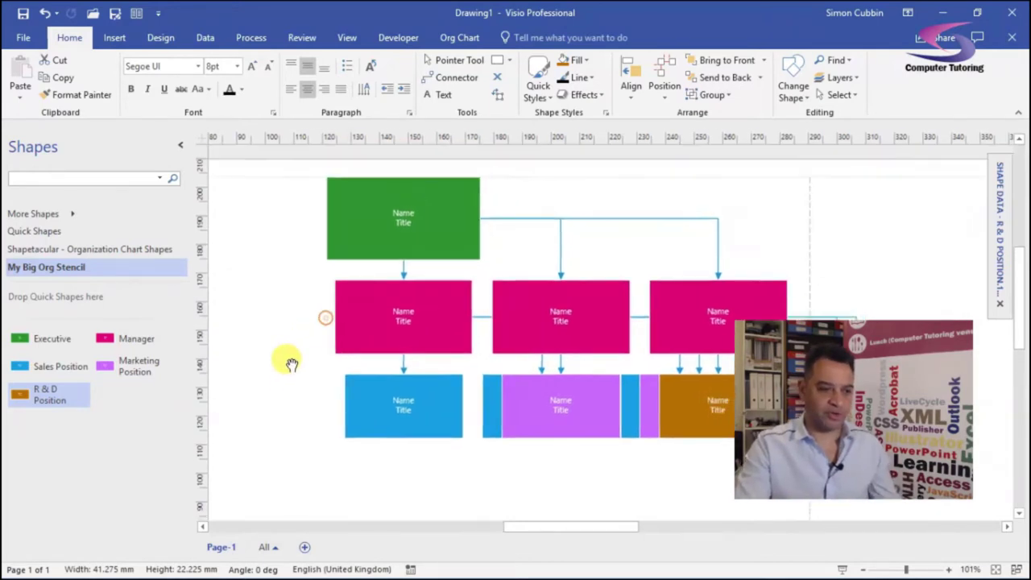
scroll(334, 341, "down", 3, "ctrl")
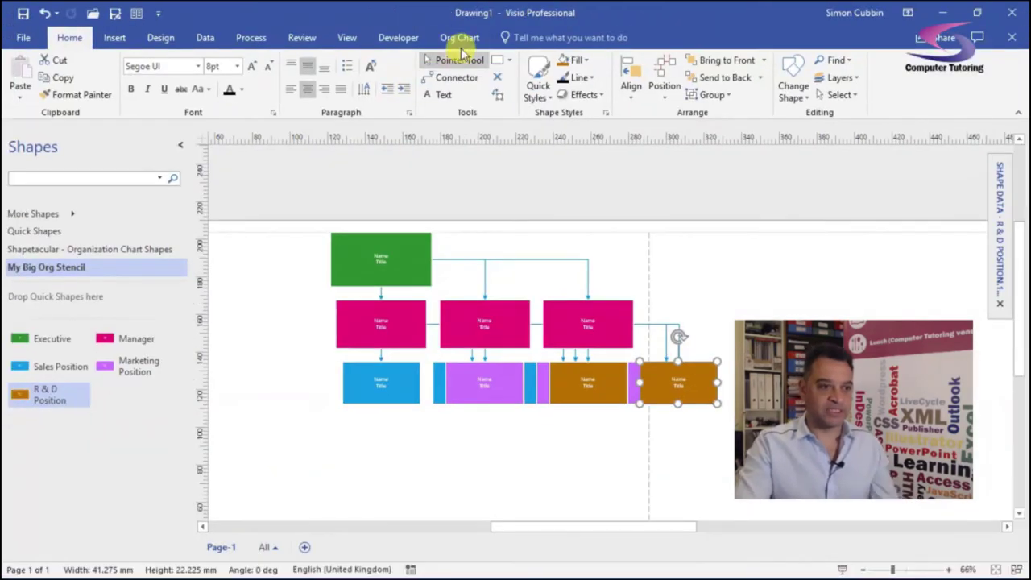
- Re-lay out the org chart and apply a horizontal layout from the Executive
left_click(459, 74)
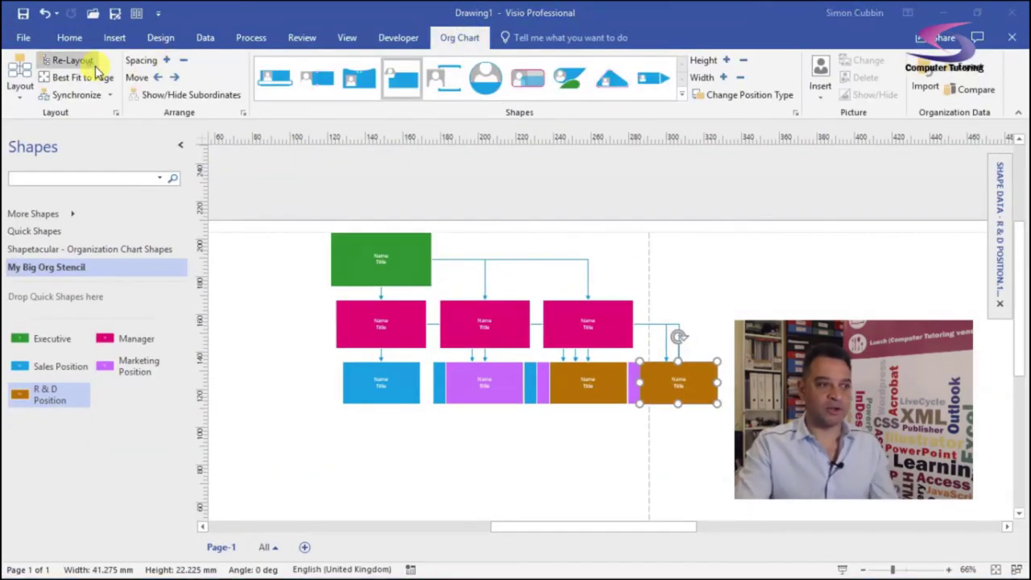
left_click(71, 61)
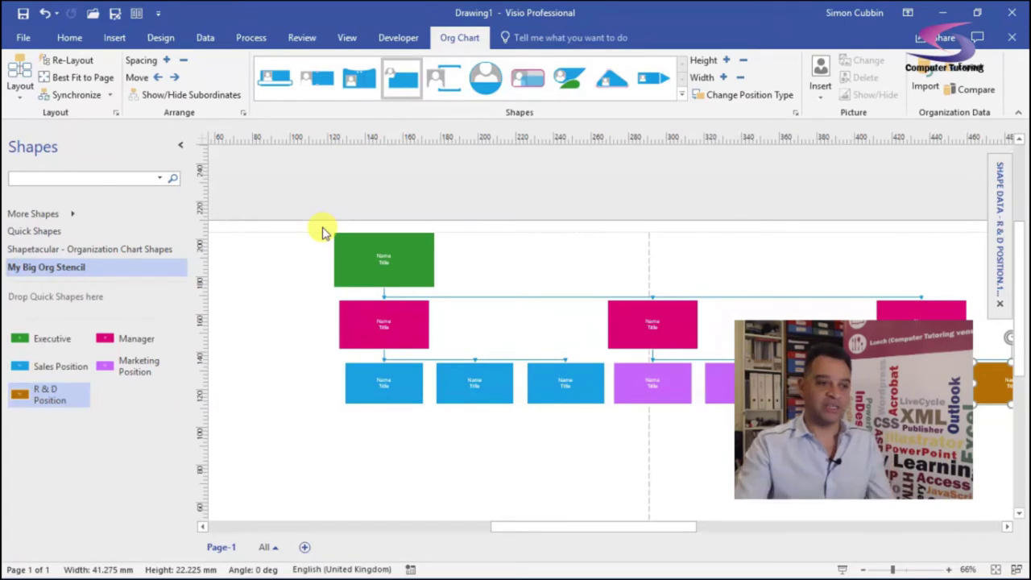
left_click(403, 245)
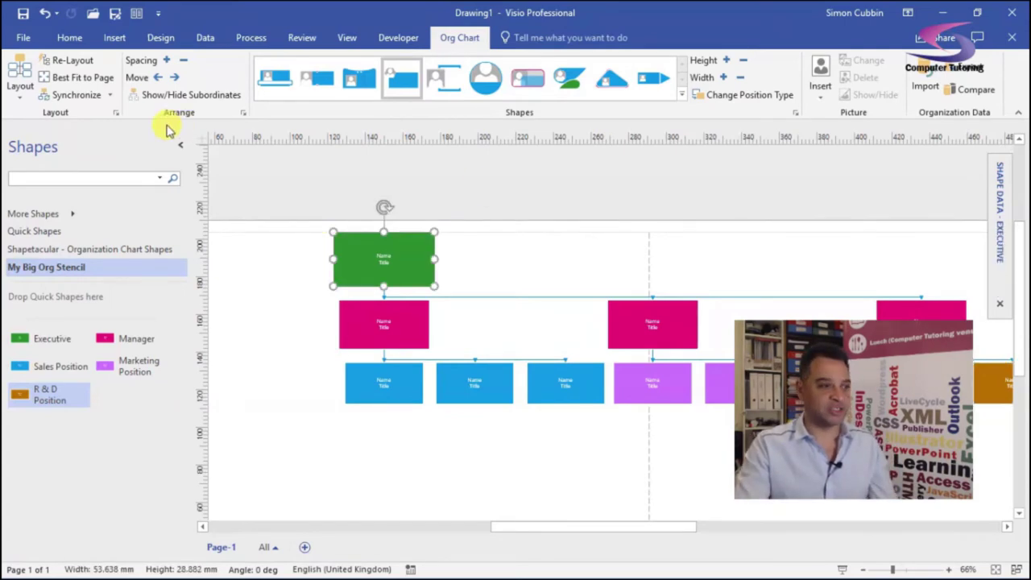
left_click(8, 90)
left_click(17, 134)
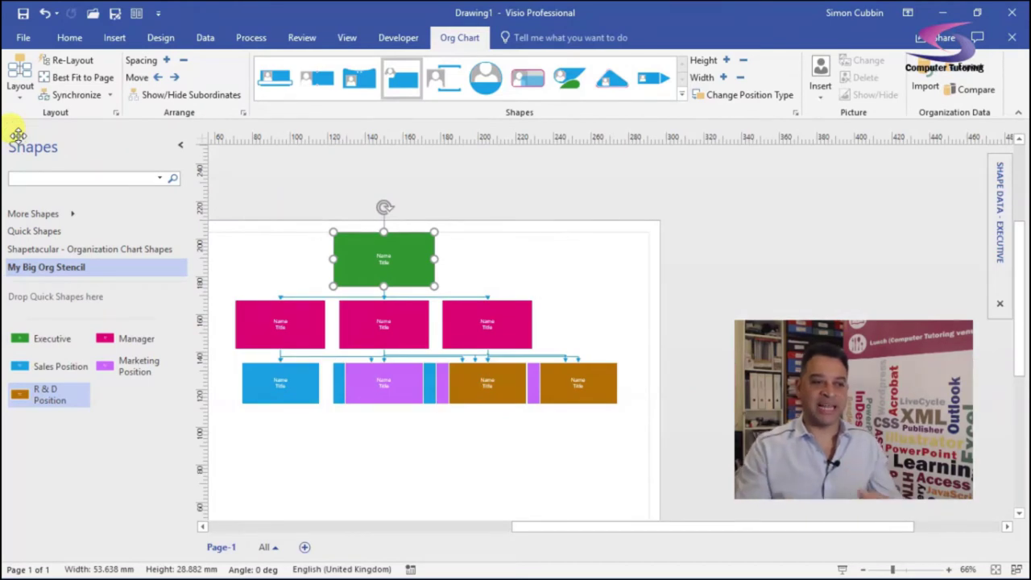
- Apply a new layout to the three Managers' staff and re-lay out the chart
left_click(255, 313)
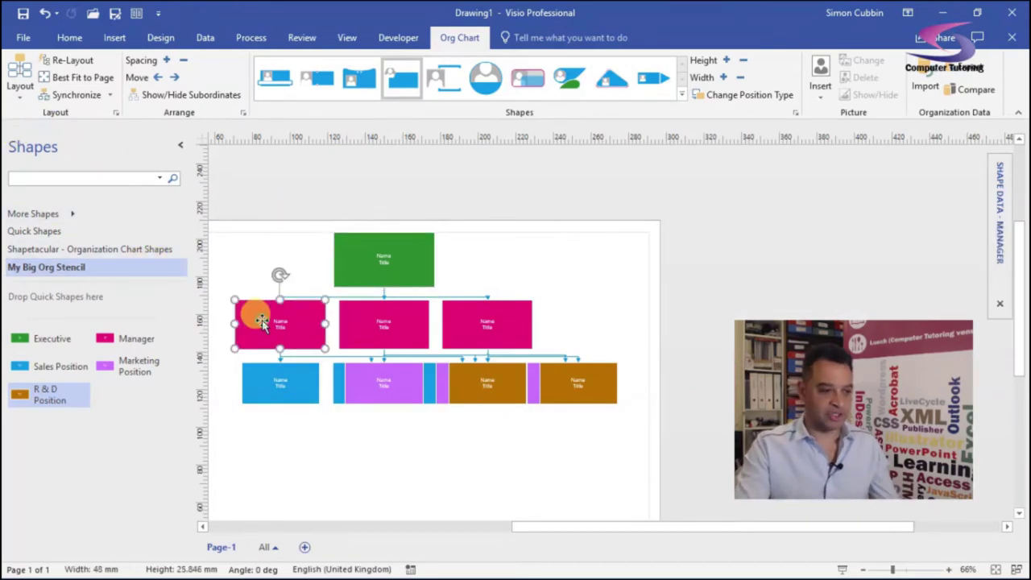
left_click(393, 325)
left_click(493, 327, "shift")
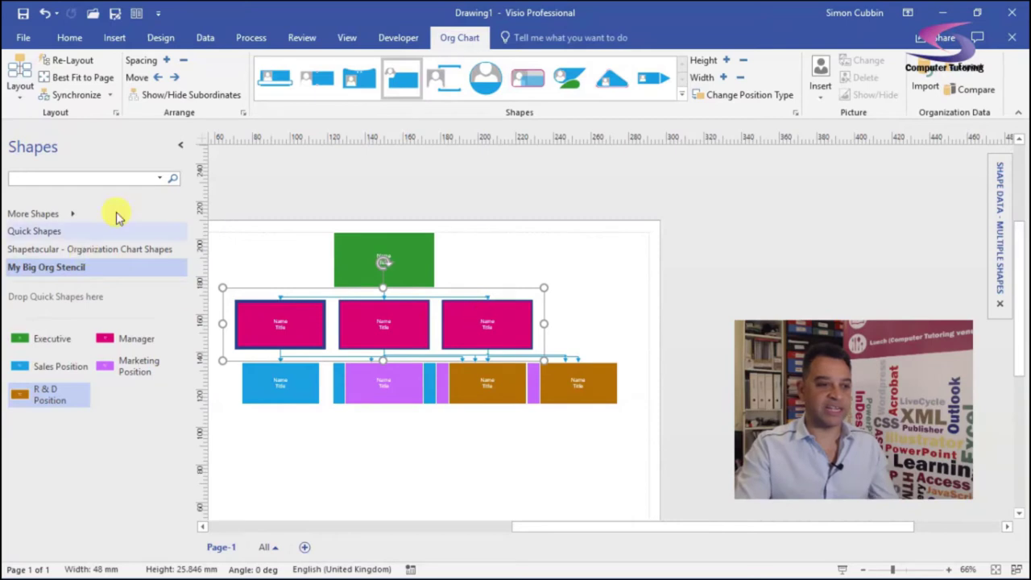
left_click(20, 93)
left_click(26, 137)
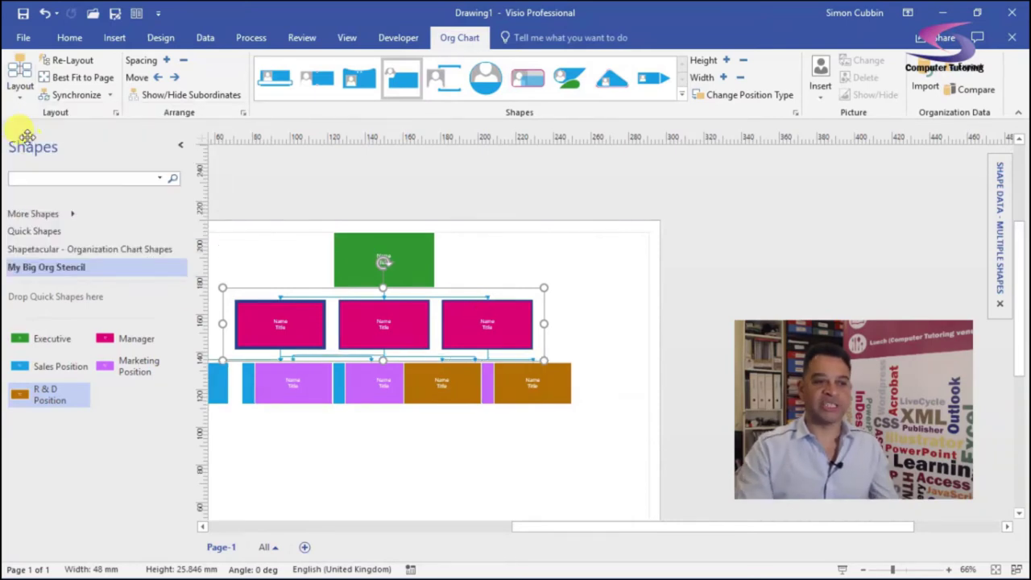
left_click(74, 61)
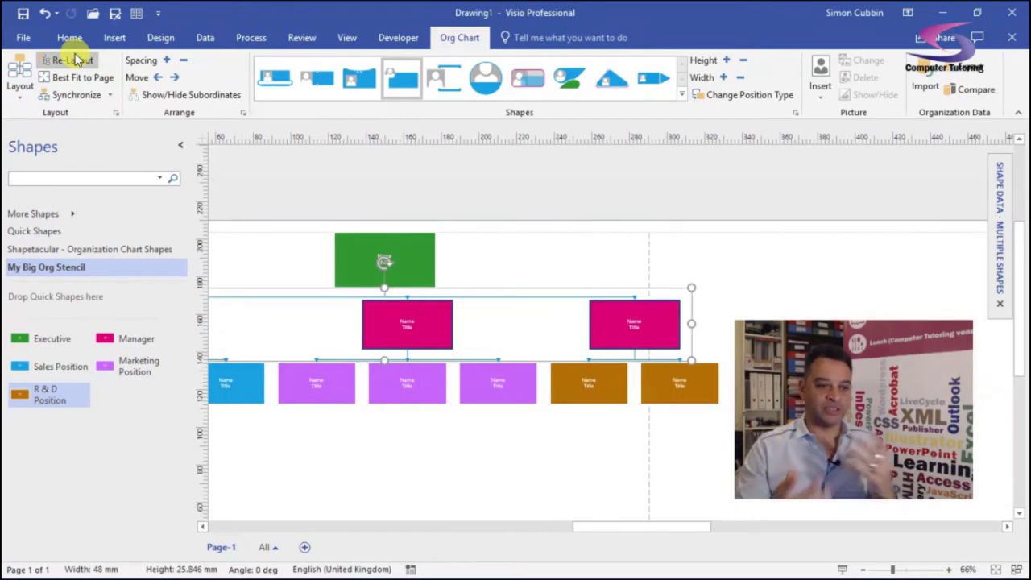
- Set the three Managers' reports to Side by Side and re-lay out to fit the page
scroll(375, 353, "down", 4, "ctrl")
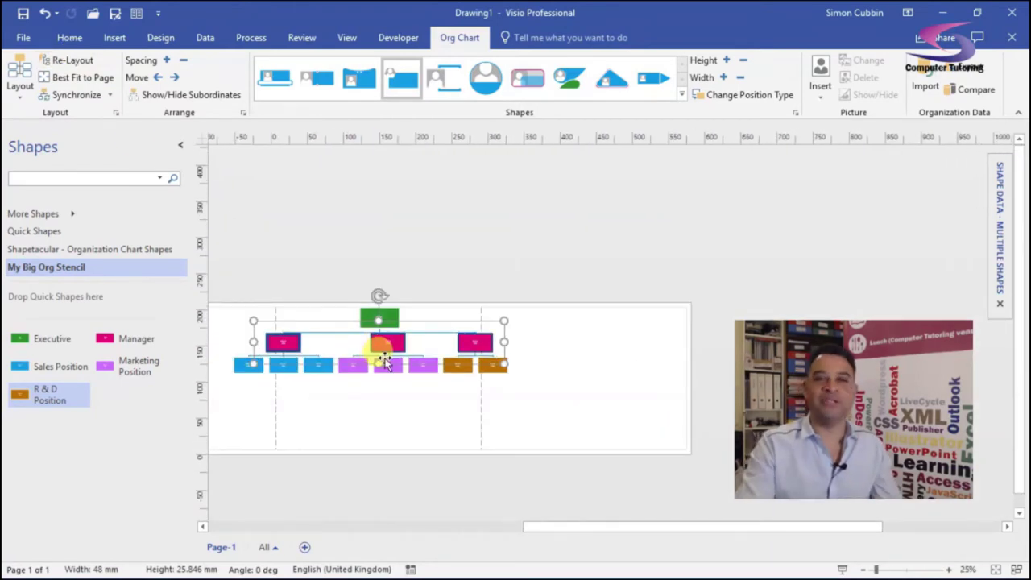
left_click(421, 431)
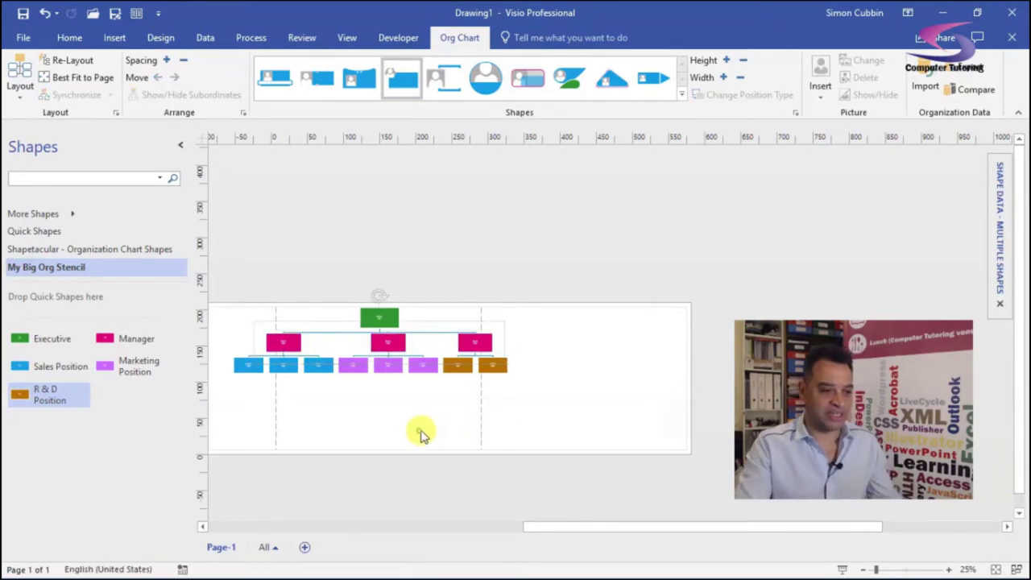
left_click(287, 342)
left_click(383, 345, "shift")
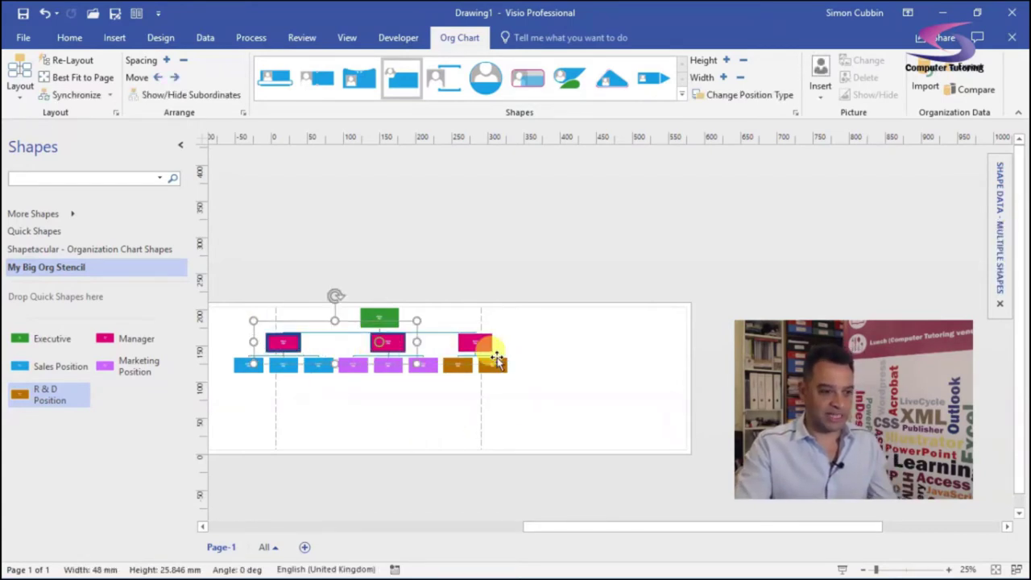
left_click(475, 344, "shift")
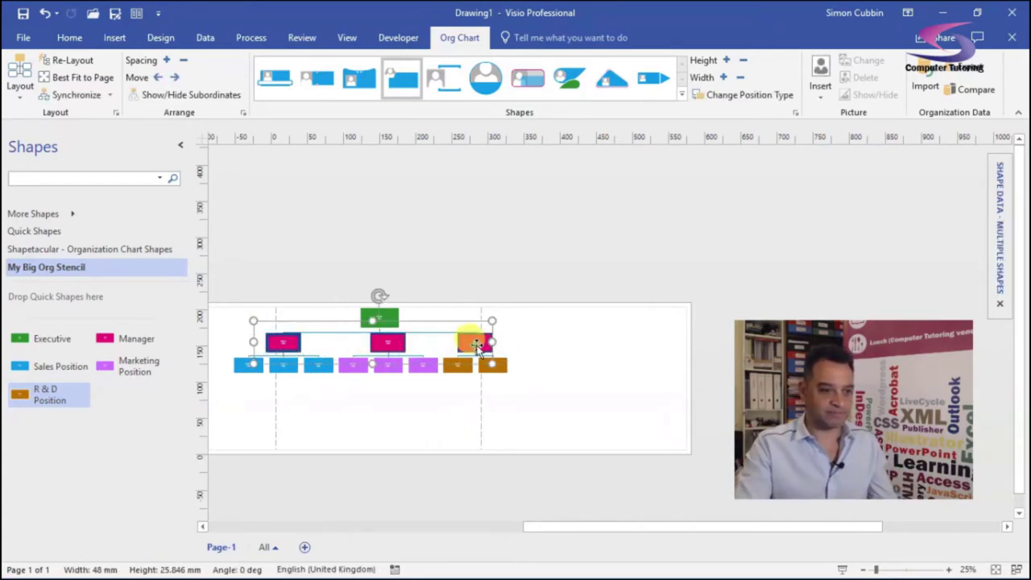
left_click(20, 90)
left_click(20, 234)
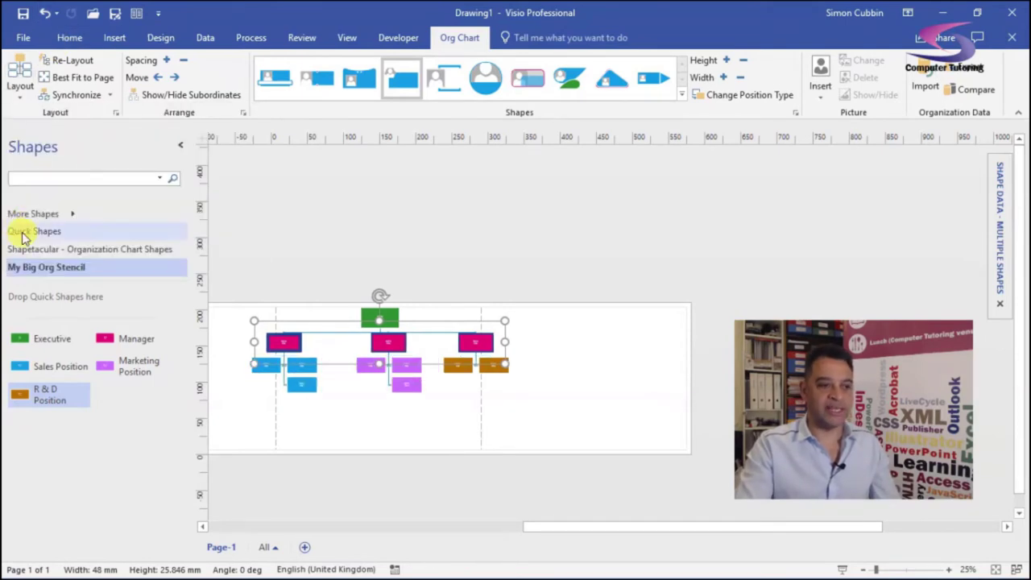
left_click(71, 63)
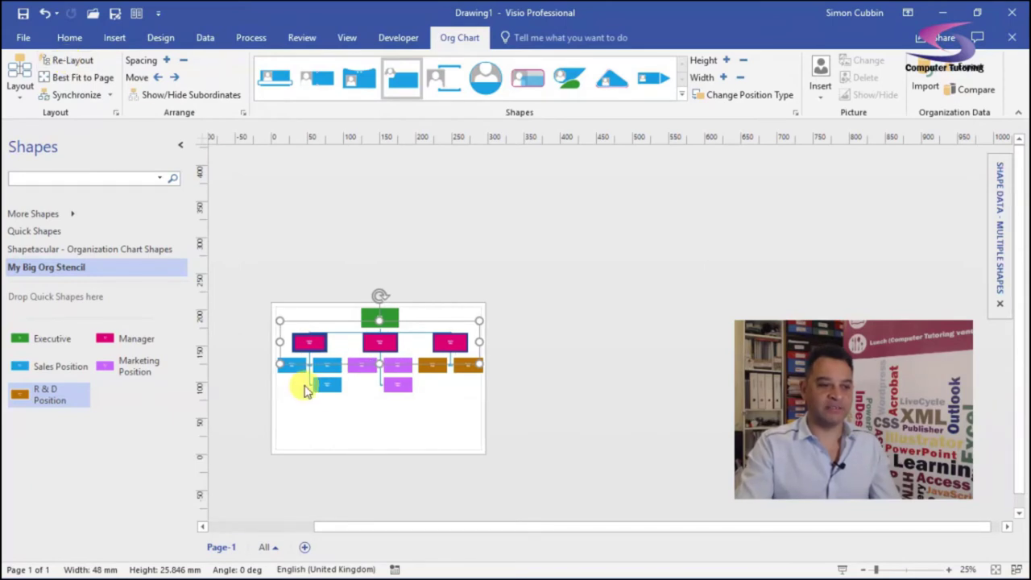
left_click(325, 396)
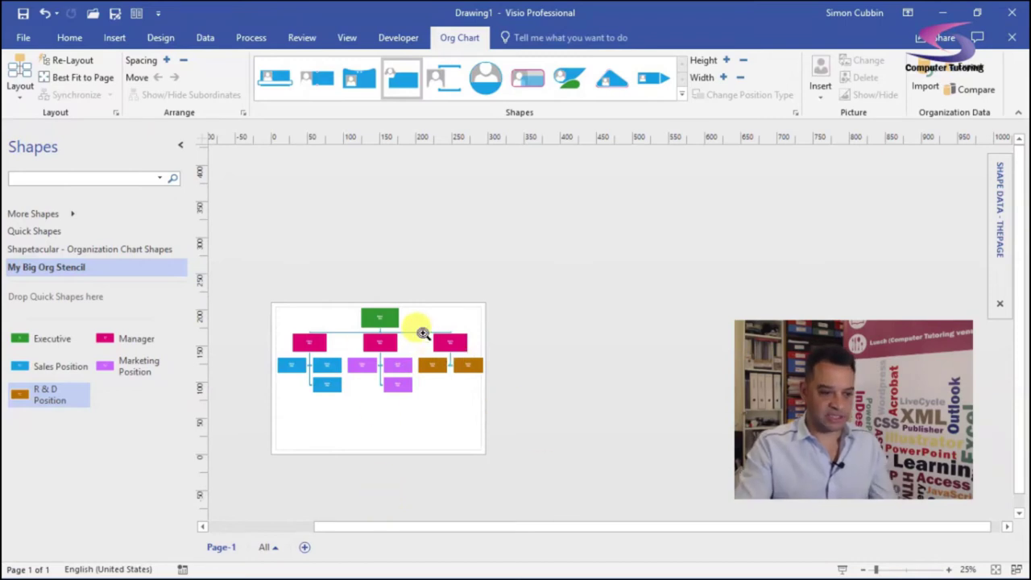
- Delete one of the two R&D Position boxes and re-lay out the chart
left_click_drag(390, 305, 548, 443)
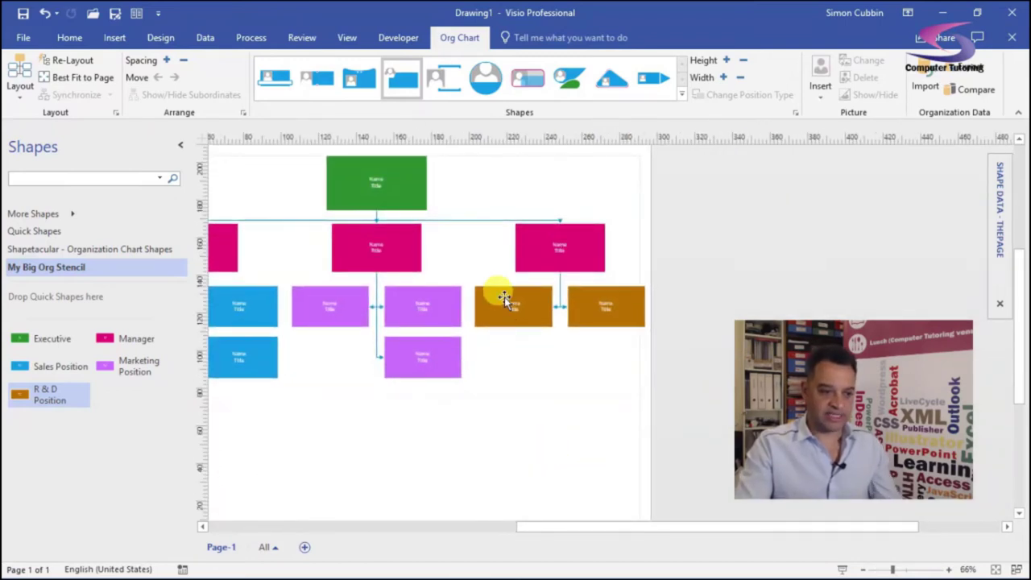
left_click(505, 298)
key("Delete")
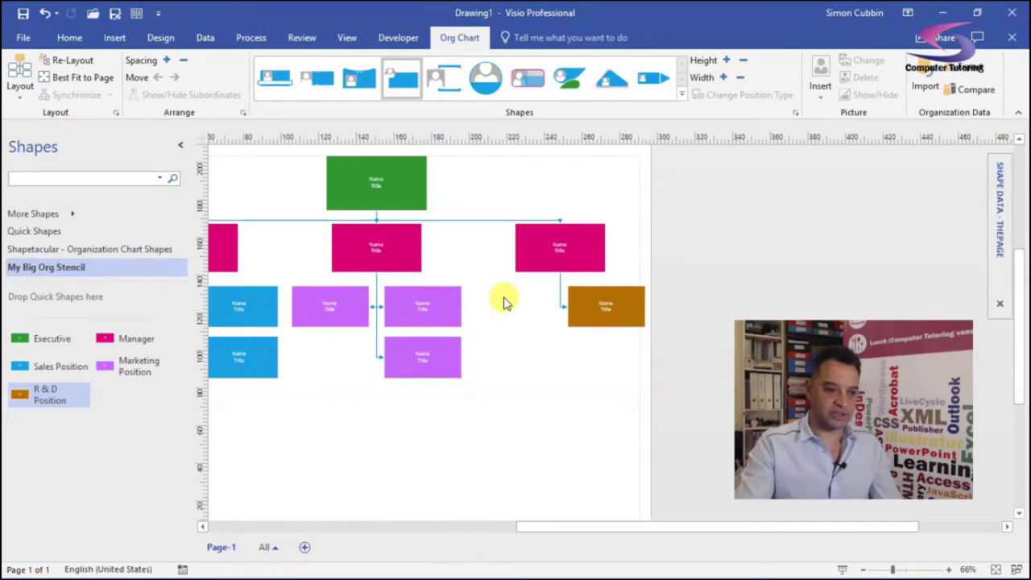
left_click(65, 59)
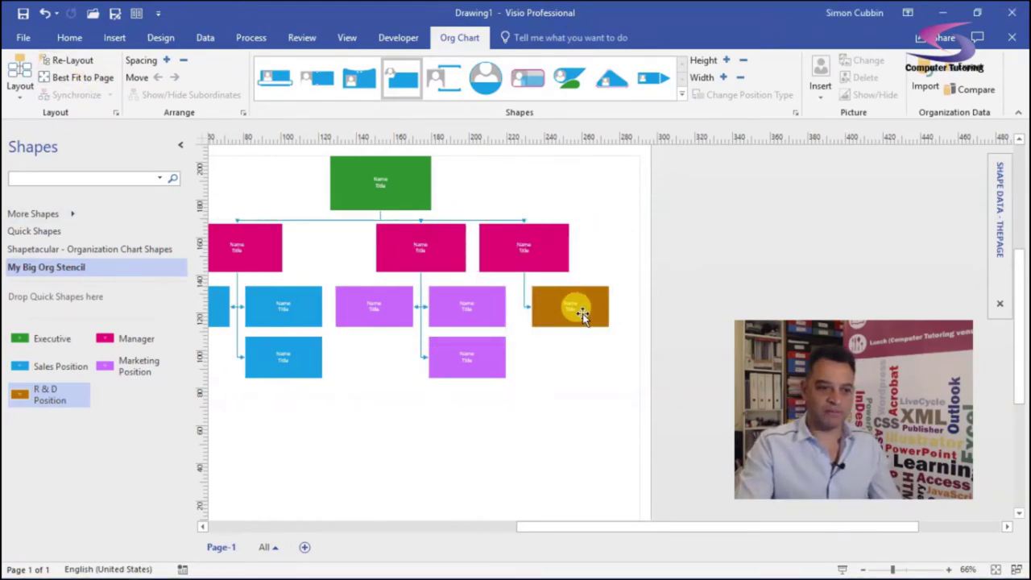
- Centre the R&D report under the right Manager and nudge both rightward
left_click(544, 260)
left_click(22, 97)
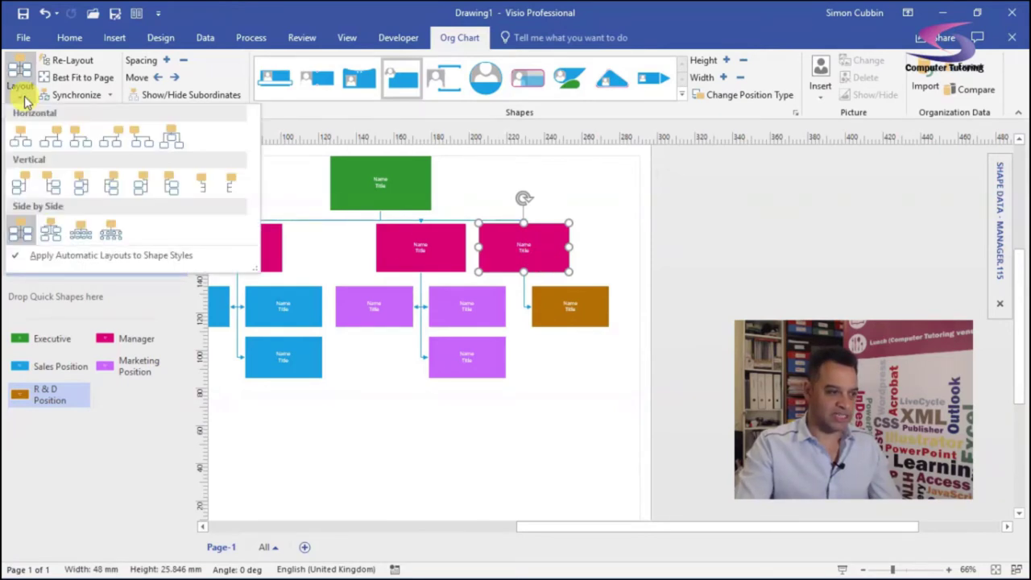
left_click(20, 136)
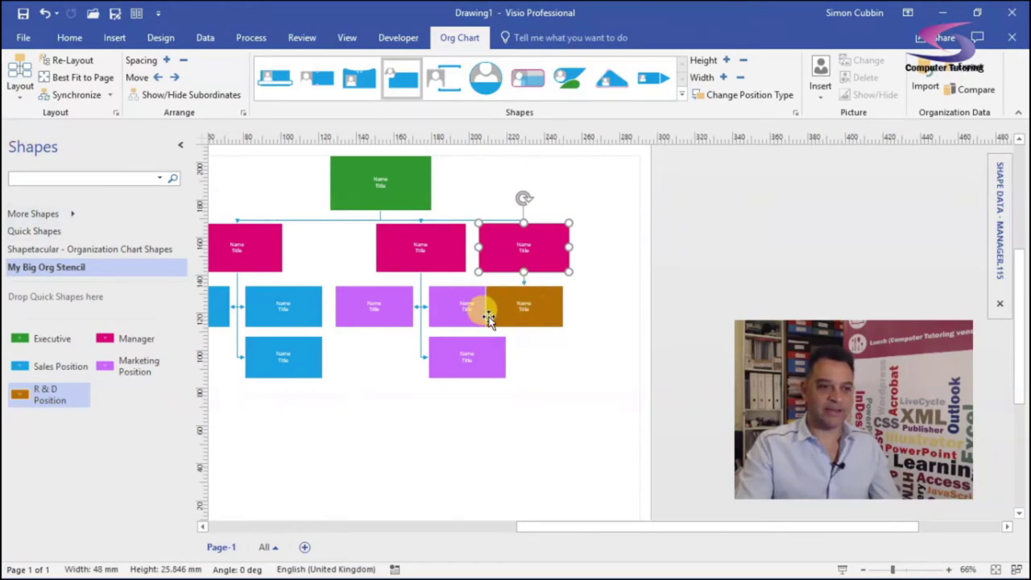
left_click(76, 60)
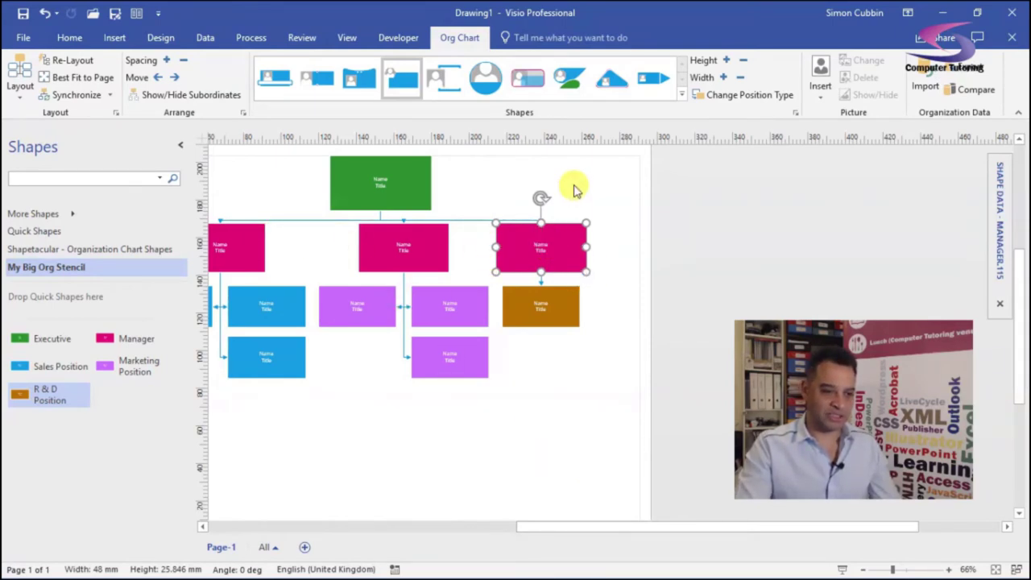
key("Right")
key("Right")
key("Right")
key("Right")
key("Right")
key("Right")
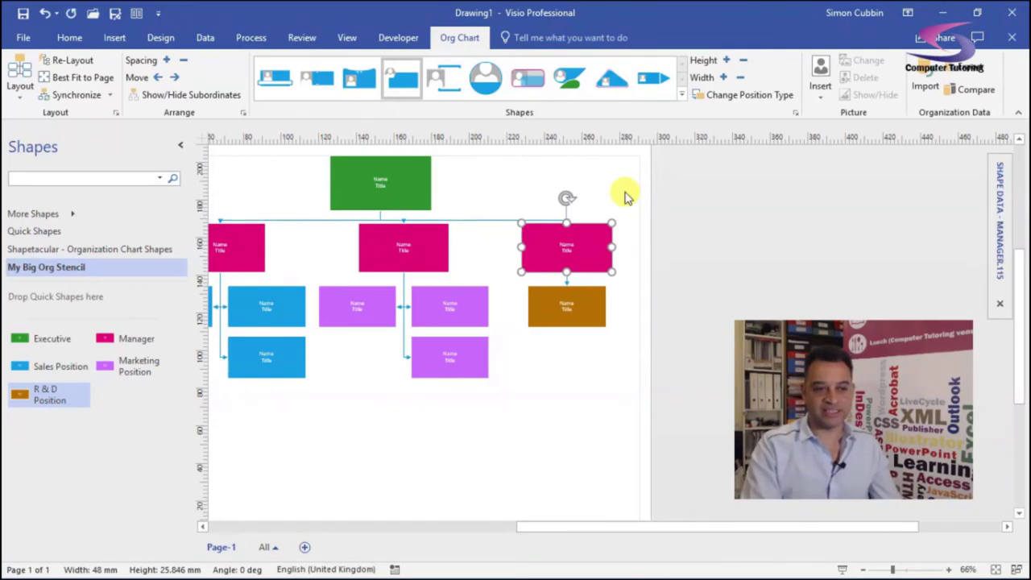
- Distribute the left, middle and right Manager boxes evenly horizontally
left_click(435, 243, "ctrl")
left_click(237, 251, "ctrl")
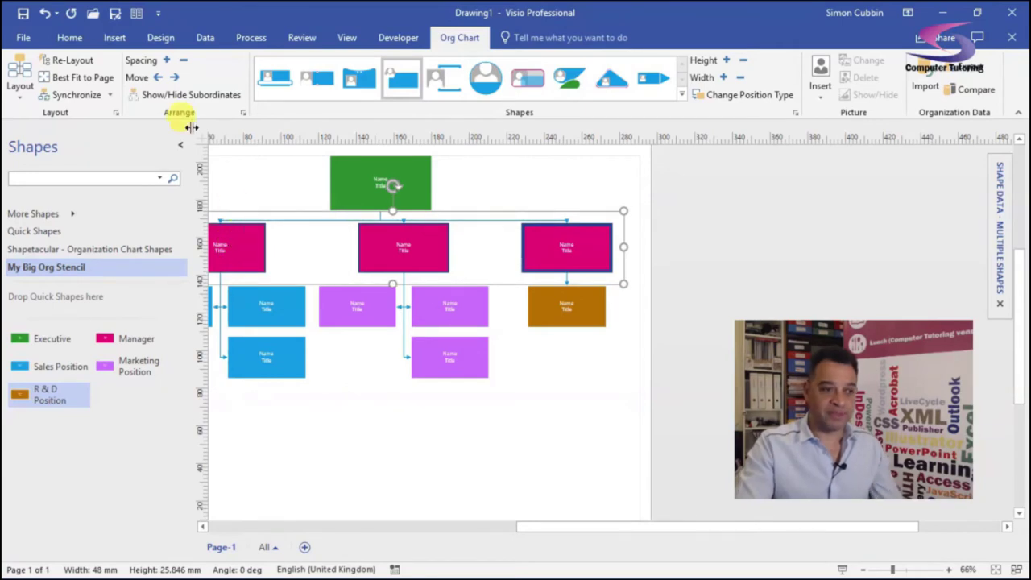
left_click(70, 37)
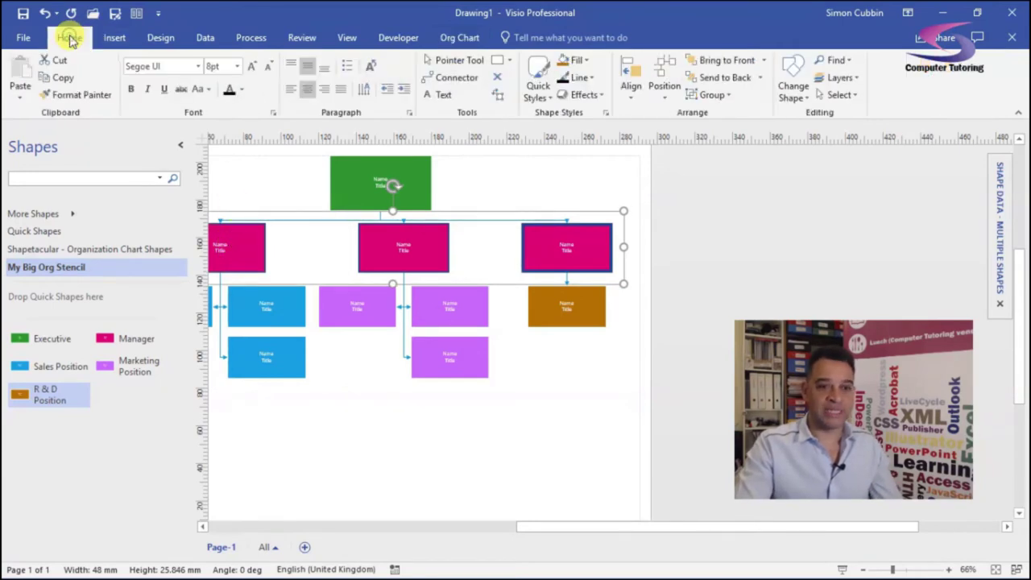
left_click(665, 103)
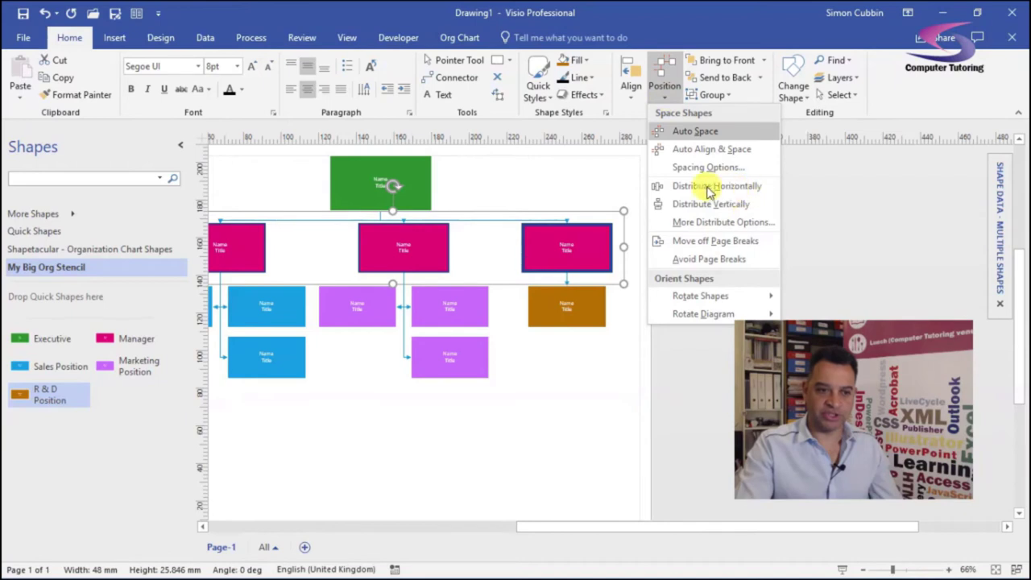
left_click(713, 187)
left_click(711, 187)
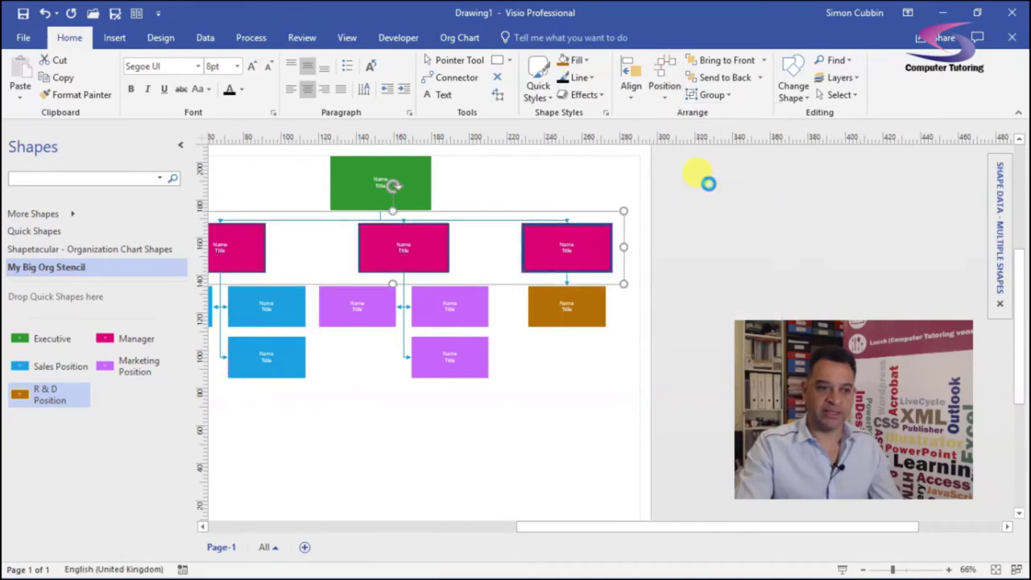
left_click(387, 415)
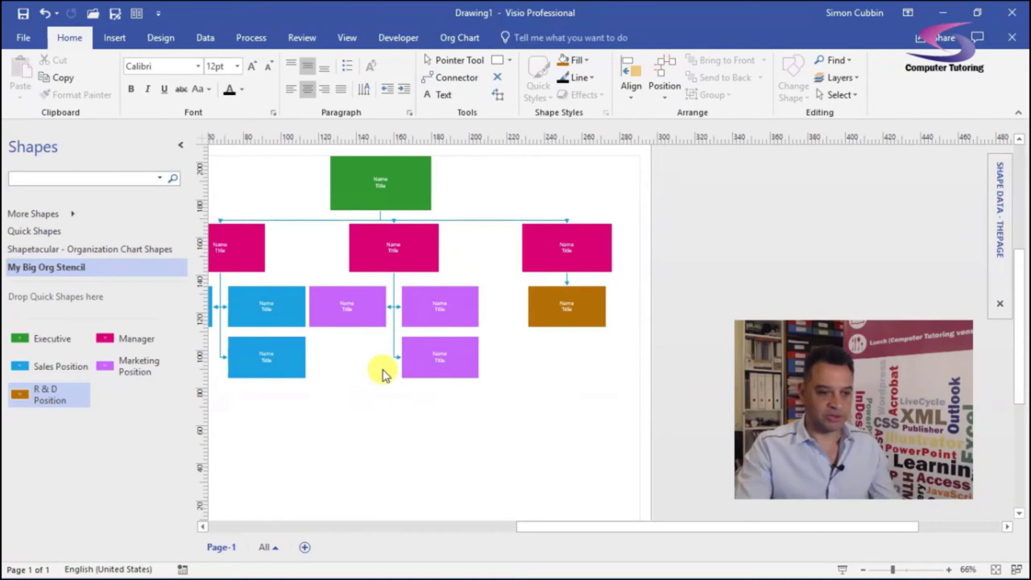
scroll(383, 375, "down", 1)
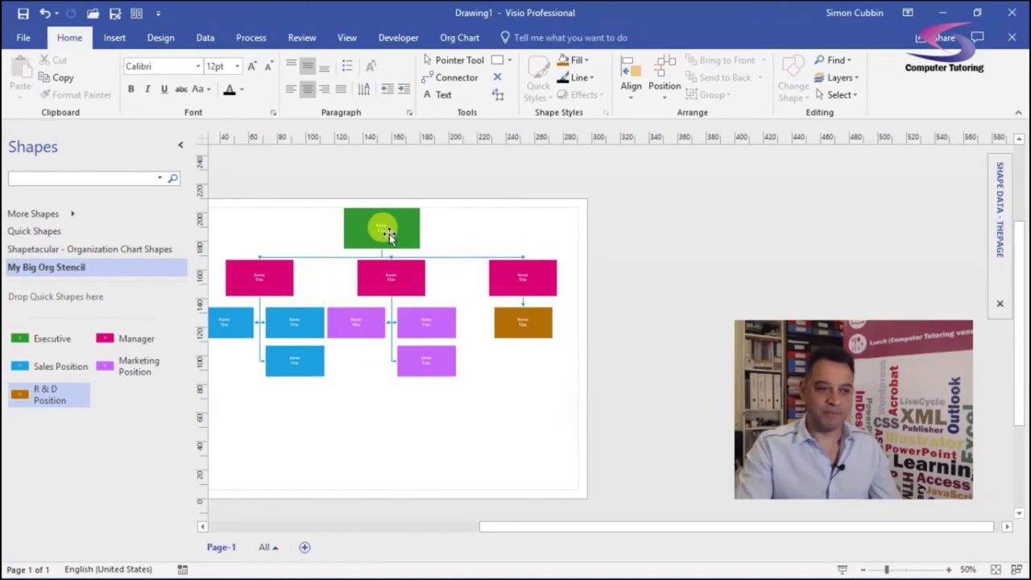
- Align the green Executive box's centre with the middle Manager box using Align Center
mouse_move(386, 225)
left_mouse_down()
mouse_move(427, 230)
mouse_move(397, 228)
left_mouse_up()
left_click(482, 228)
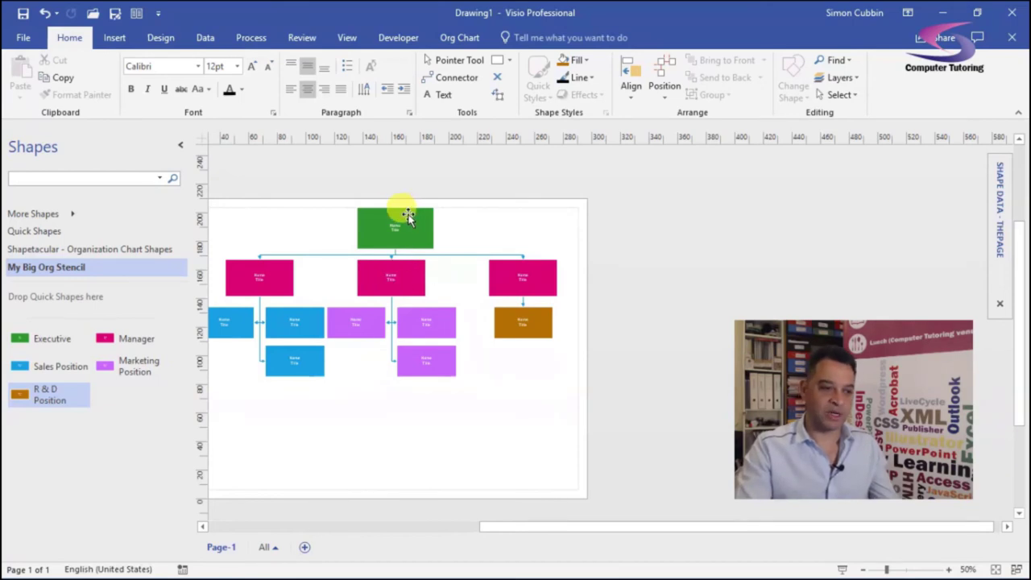
left_click(403, 223)
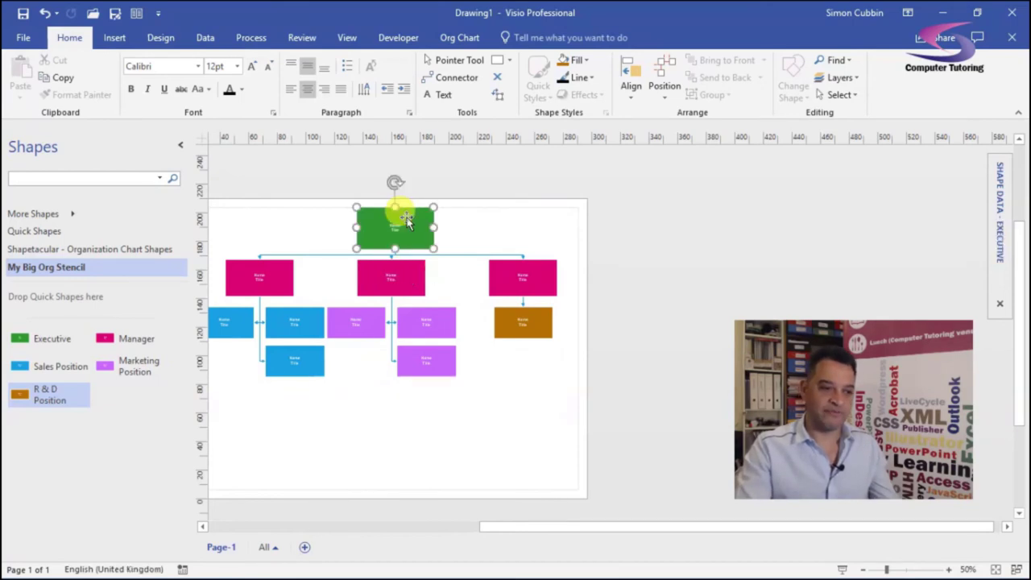
left_click(412, 271, "shift")
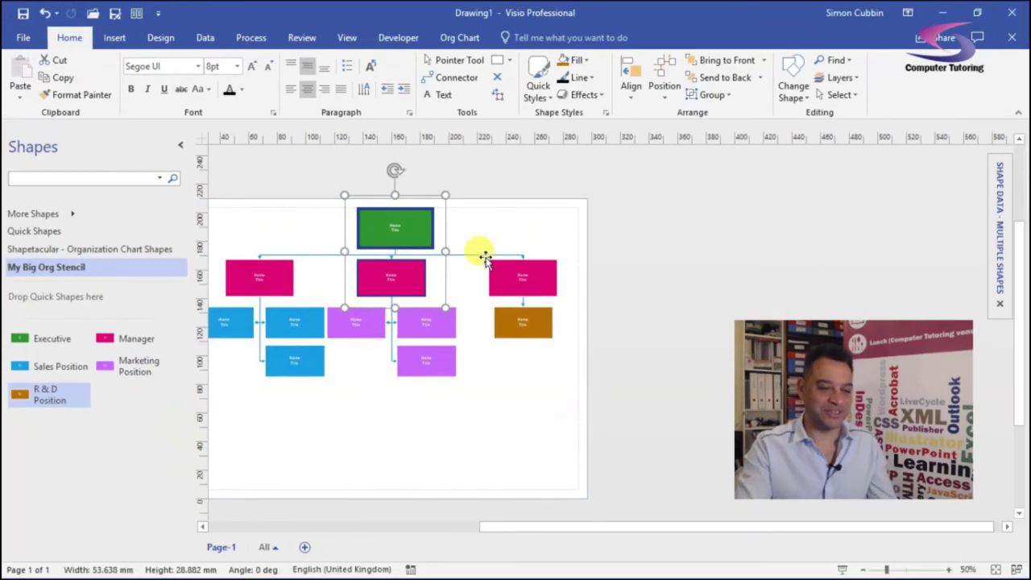
left_click(446, 318)
key("Escape")
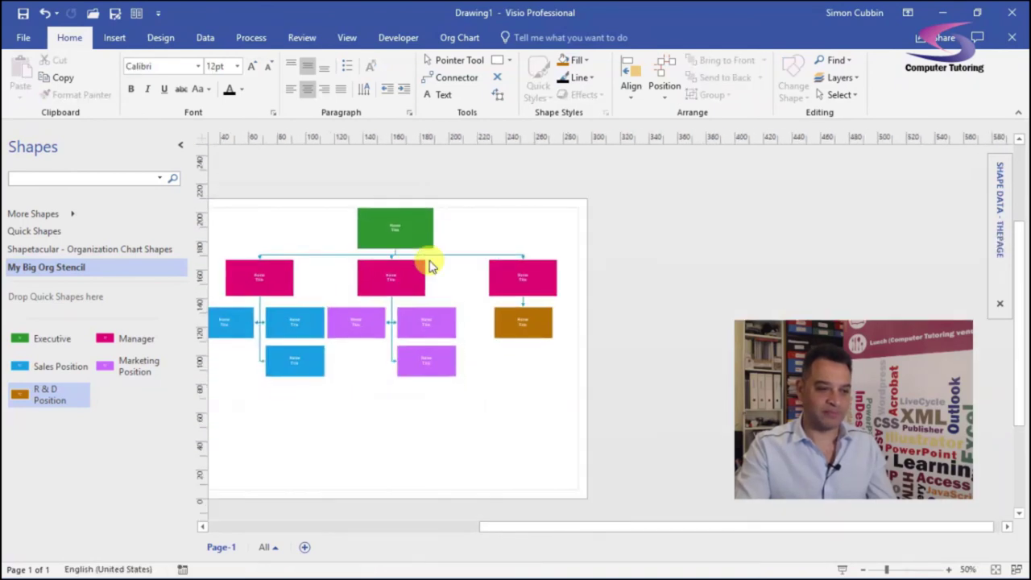
left_click(412, 273)
left_click(413, 223, "shift")
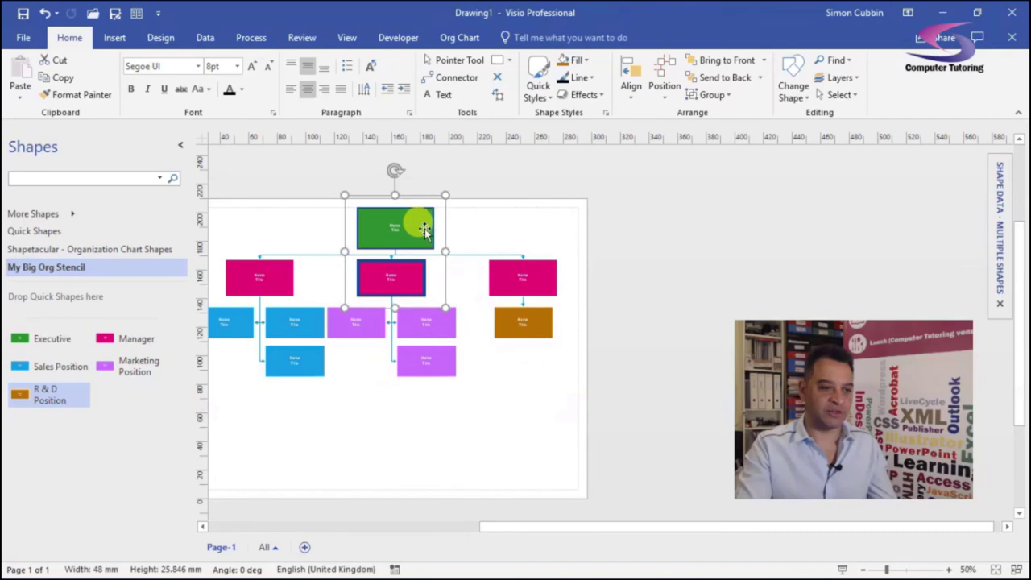
left_click(368, 278)
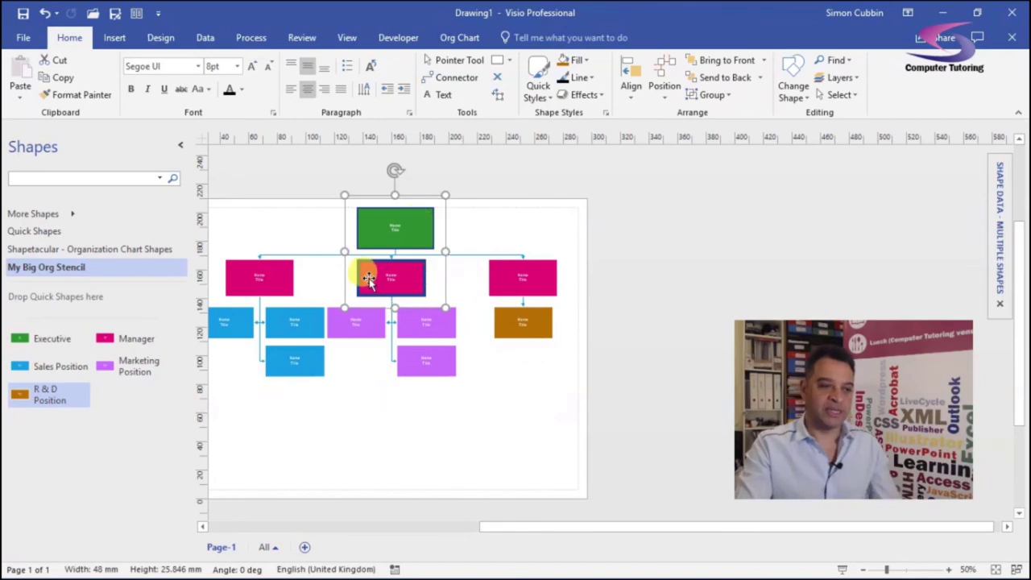
left_click(633, 91)
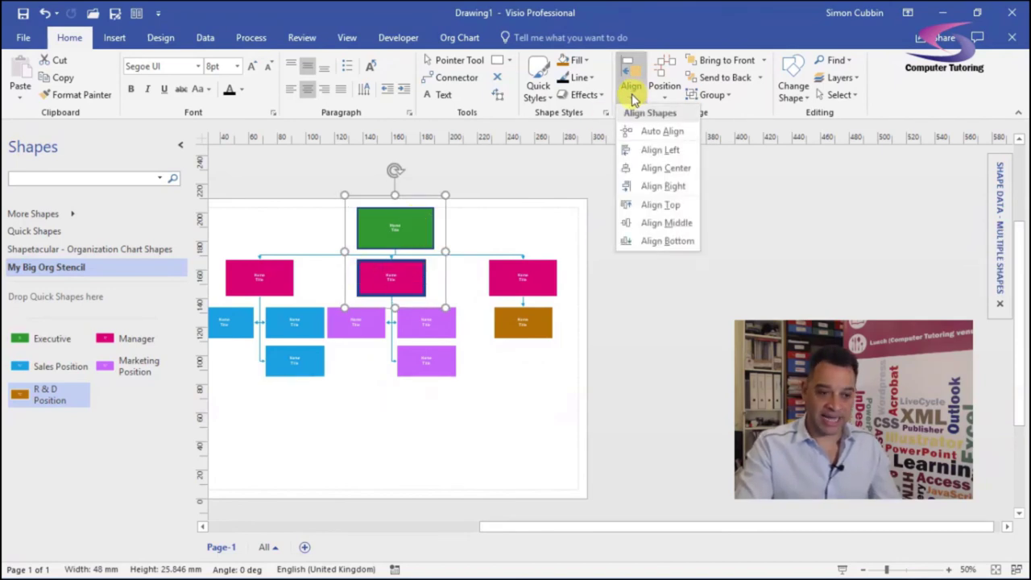
left_click(681, 169)
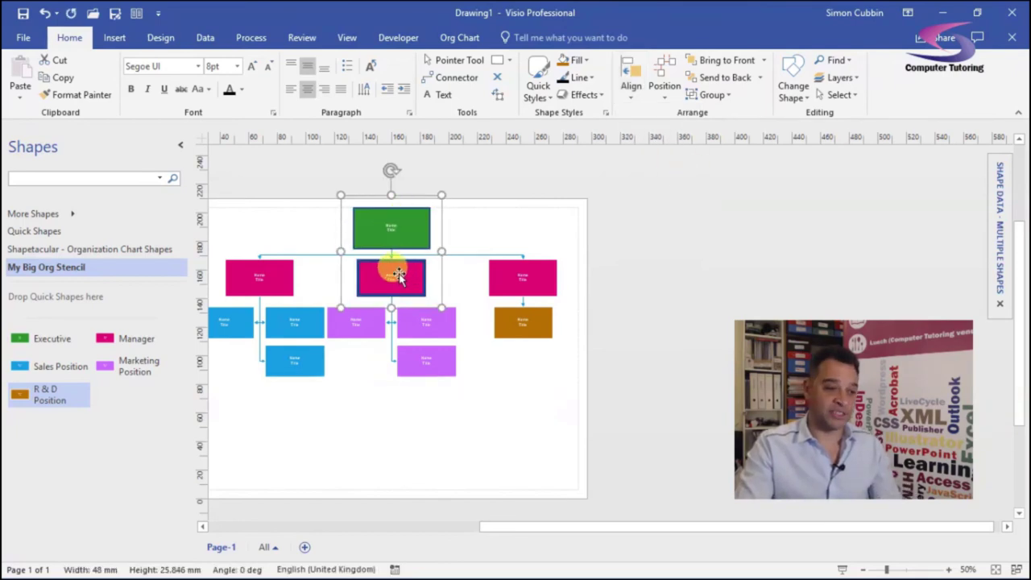
left_click(461, 276)
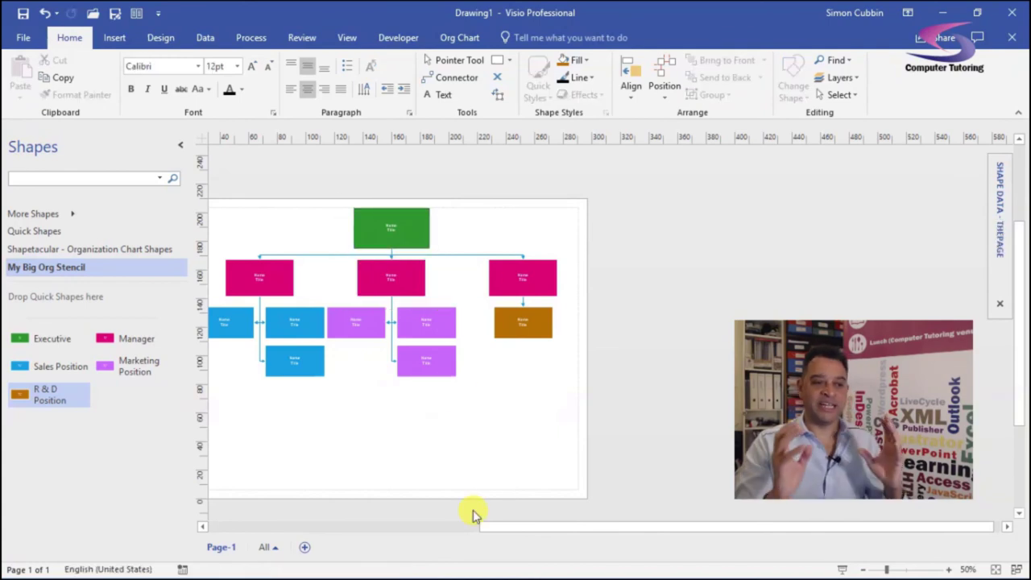